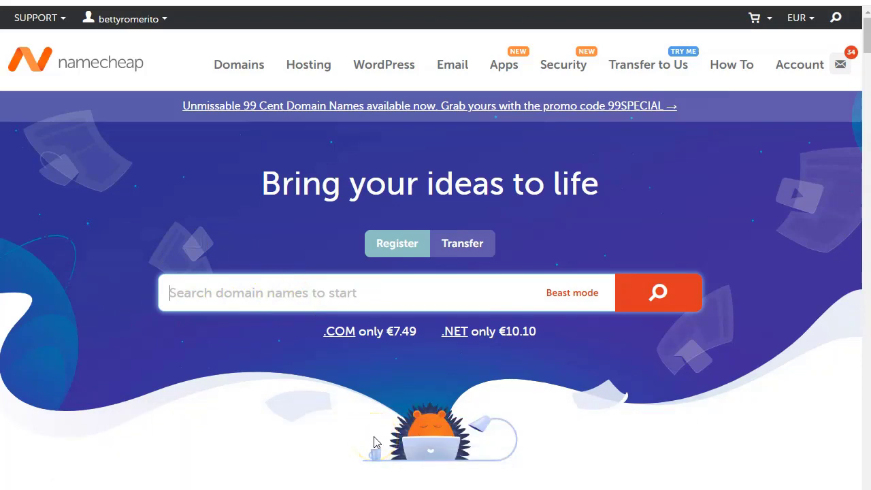
Search for the domain name parmisbebes and correct the query to paramisbebes
text(parmisninos)
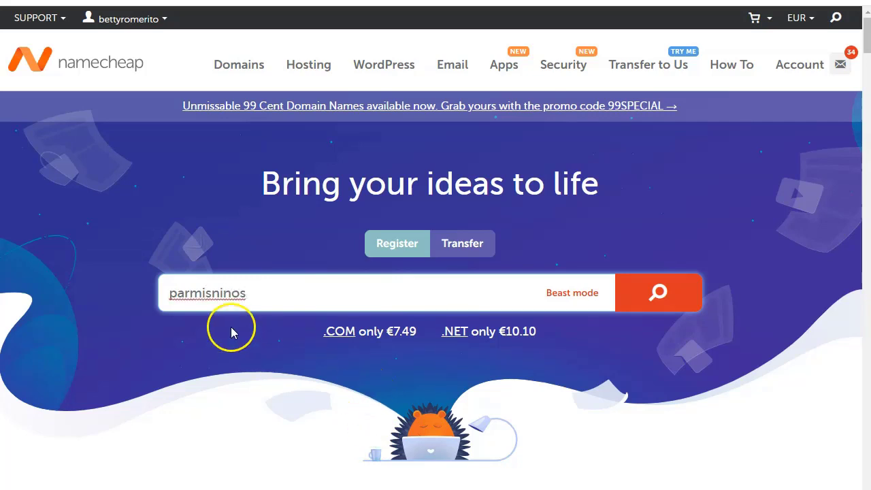
key(BackSpace)
key(BackSpace)
key(BackSpace)
key(BackSpace)
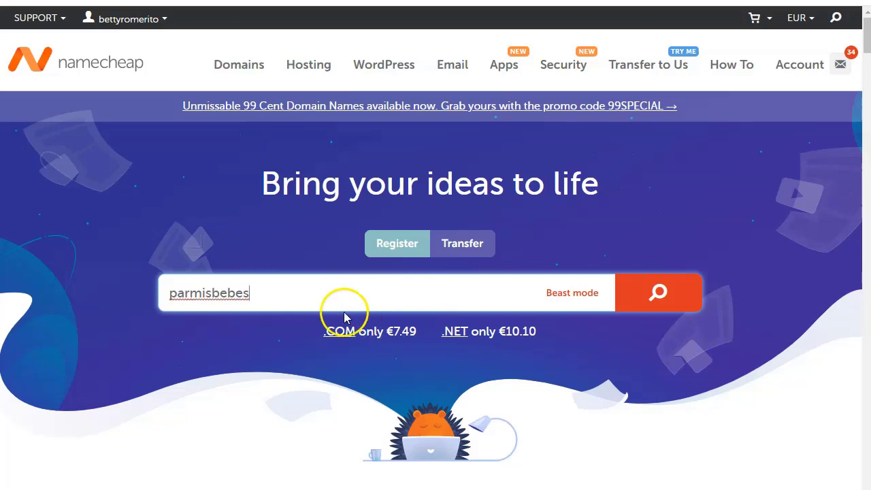
click(660, 291)
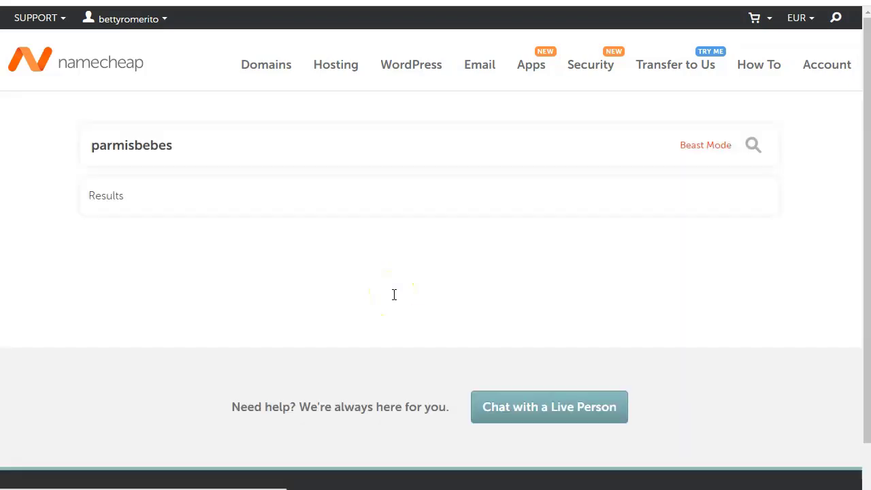
click(110, 149)
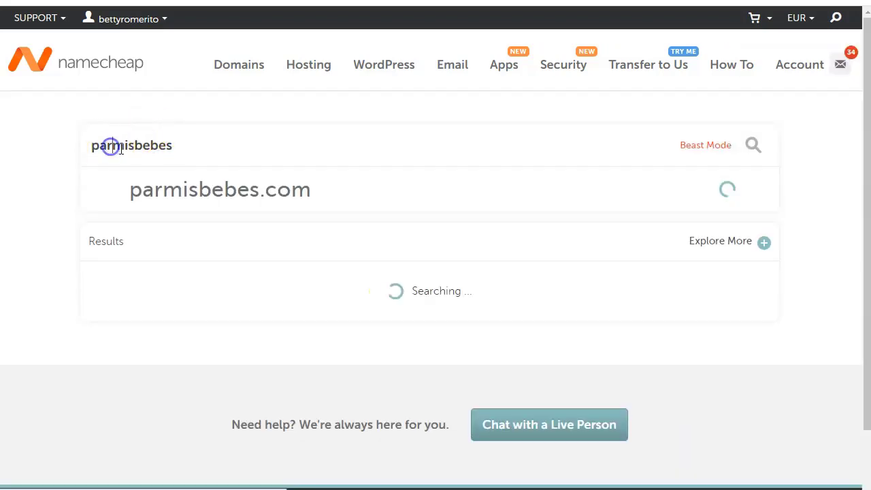
text(a)
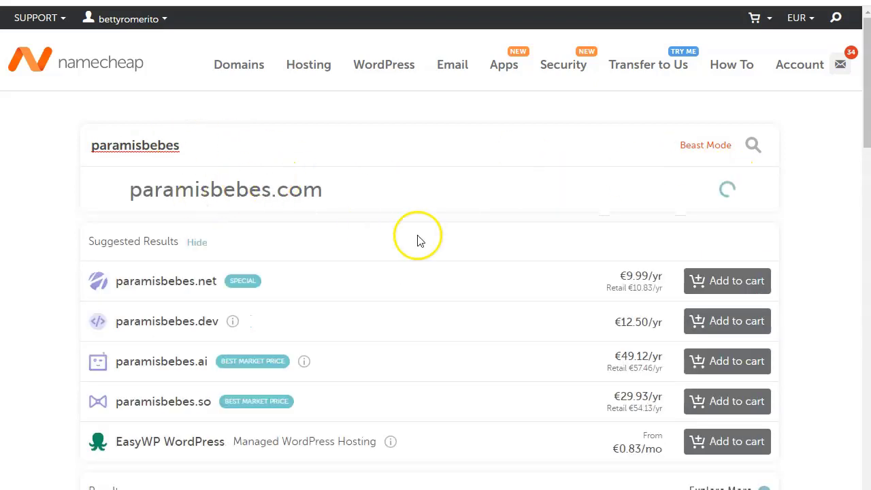
Examine the suggested and popular paramisbebes domain extensions and compare their yearly prices
scroll(419, 238, down, 1)
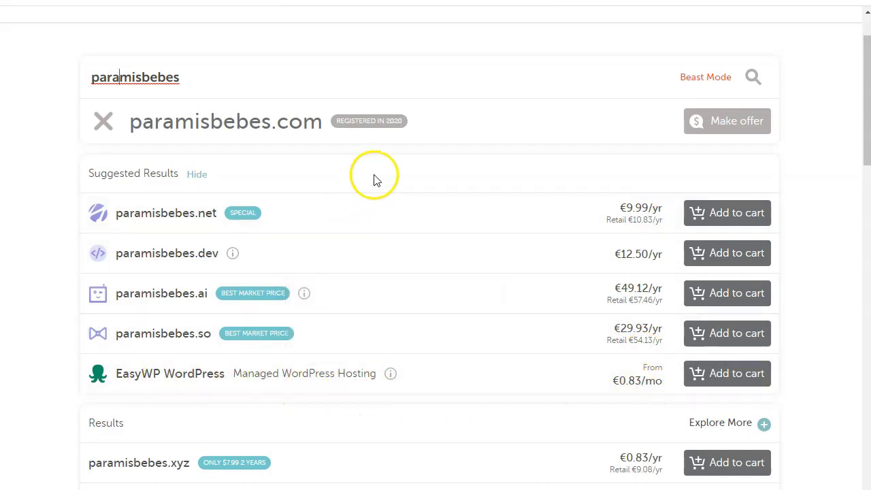
scroll(380, 181, down, 2)
scroll(382, 269, down, 2)
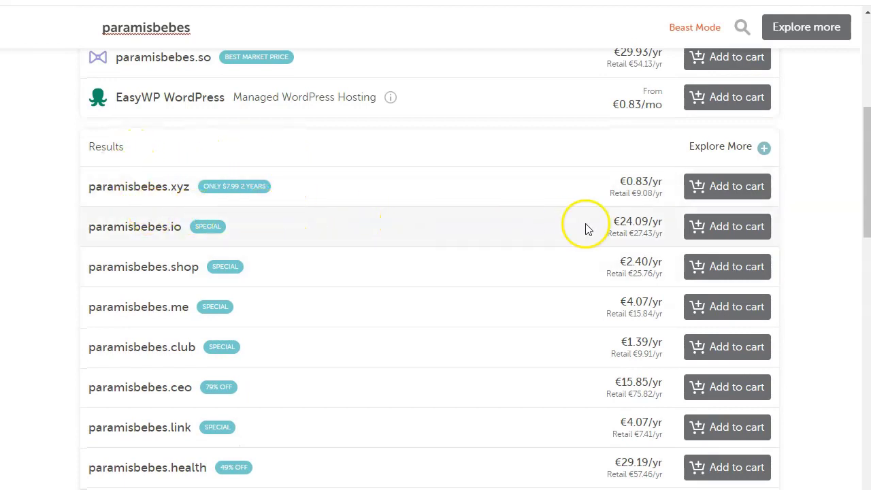
scroll(653, 182, down, 1)
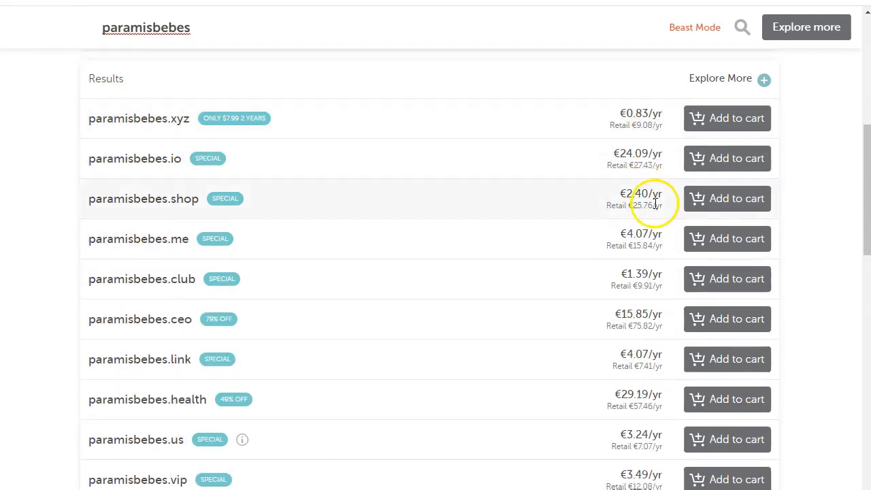
scroll(647, 217, down, 5)
scroll(297, 332, down, 5)
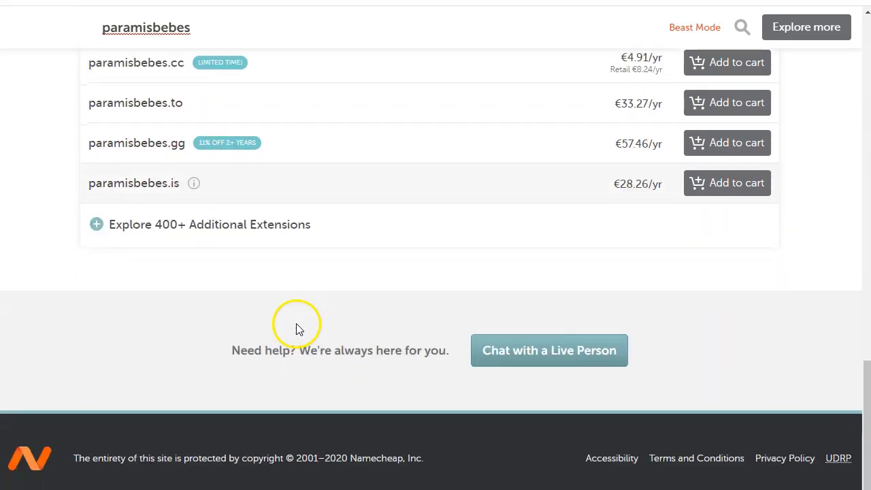
Explore the additional domain extensions and filter them by the $2 or less category
click(149, 230)
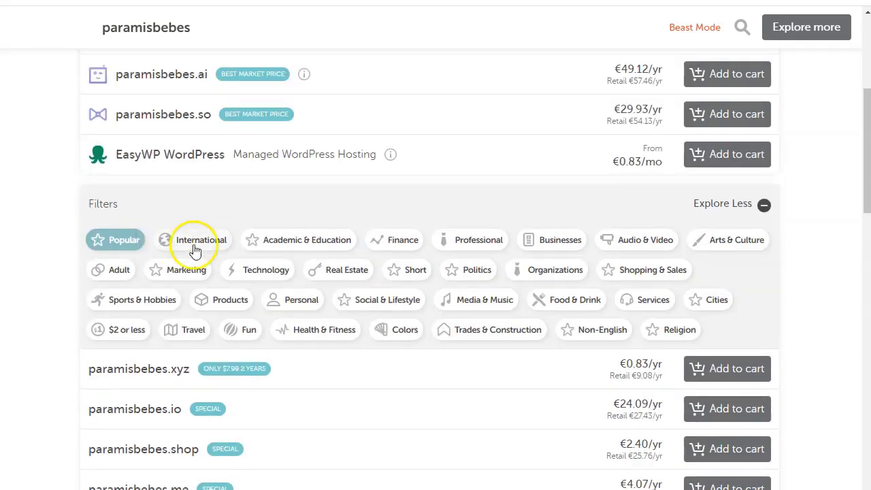
scroll(93, 262, down, 2)
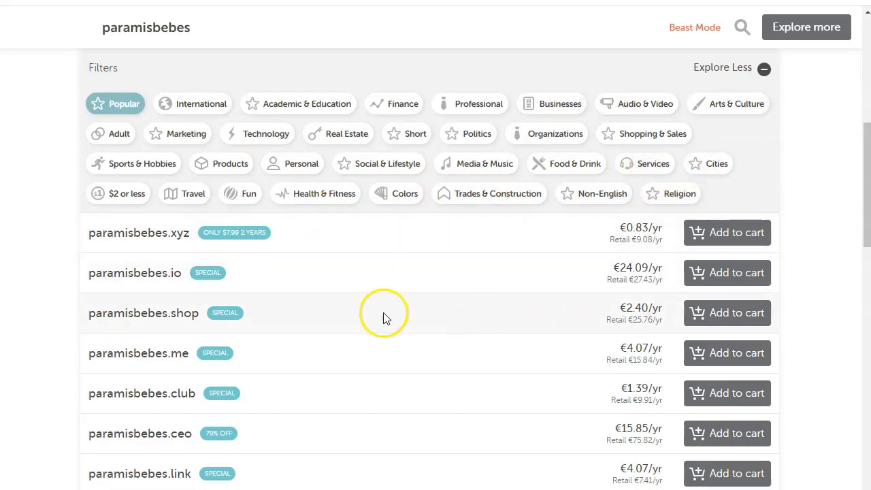
click(126, 196)
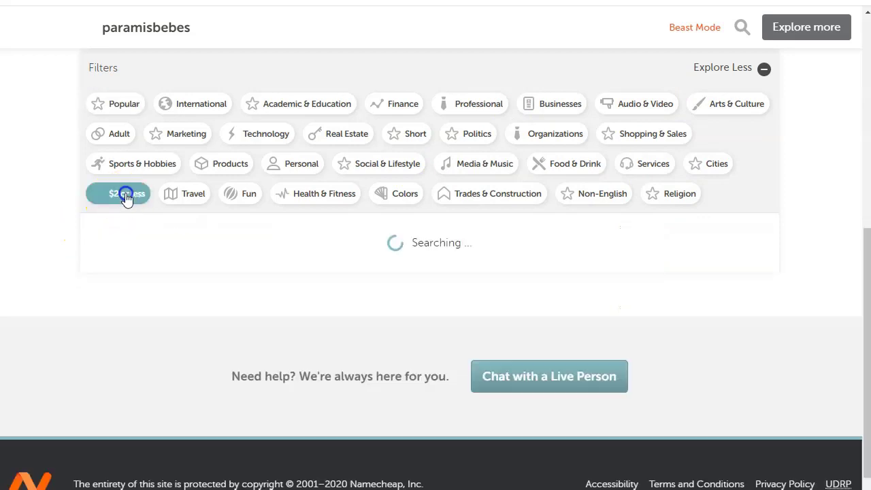
Examine the low-cost paramisbebes extensions, comparing the first-year offer with the retail price of each
scroll(26, 245, down, 2)
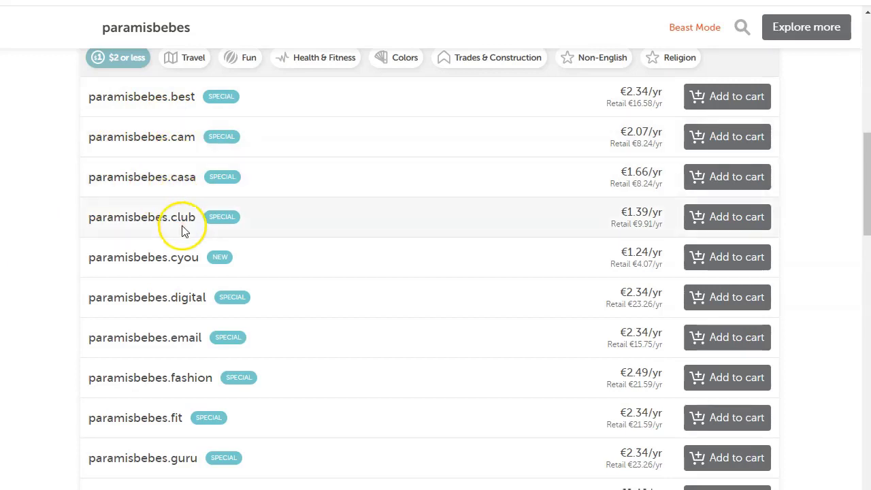
scroll(188, 262, down, 1)
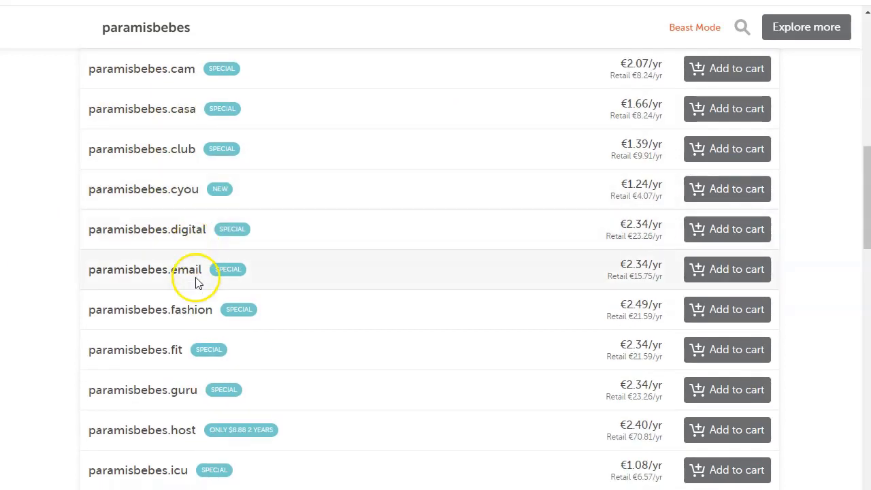
scroll(194, 282, down, 1)
scroll(180, 313, down, 2)
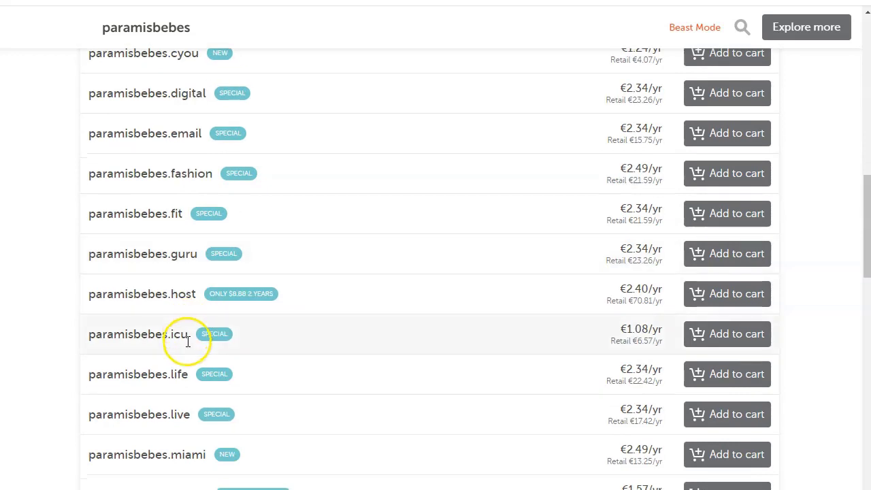
scroll(178, 350, down, 1)
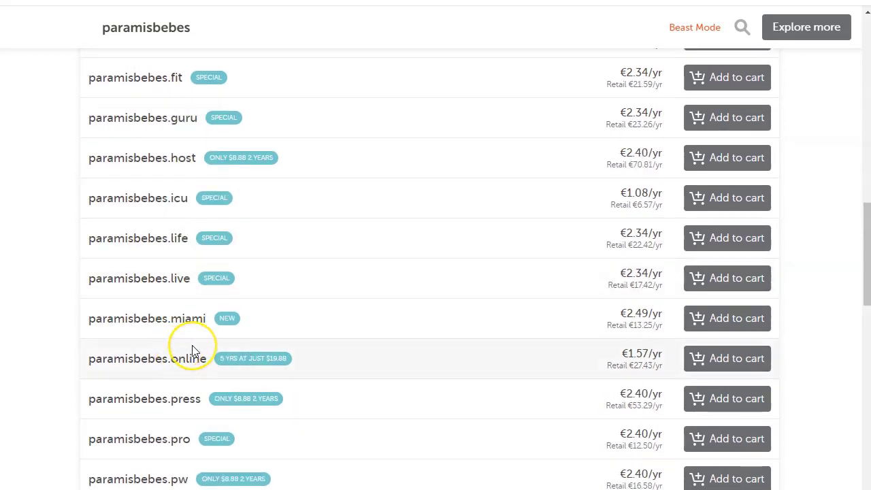
scroll(326, 340, down, 2)
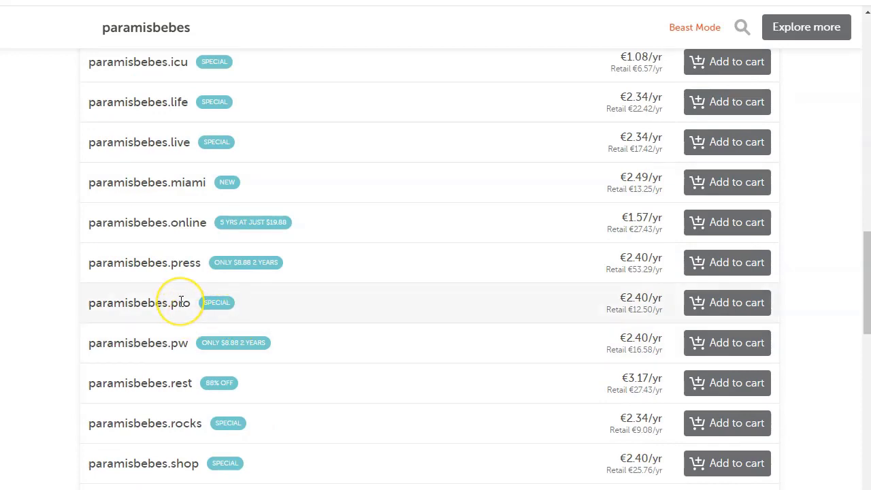
drag(171, 343, 189, 345)
click(181, 342)
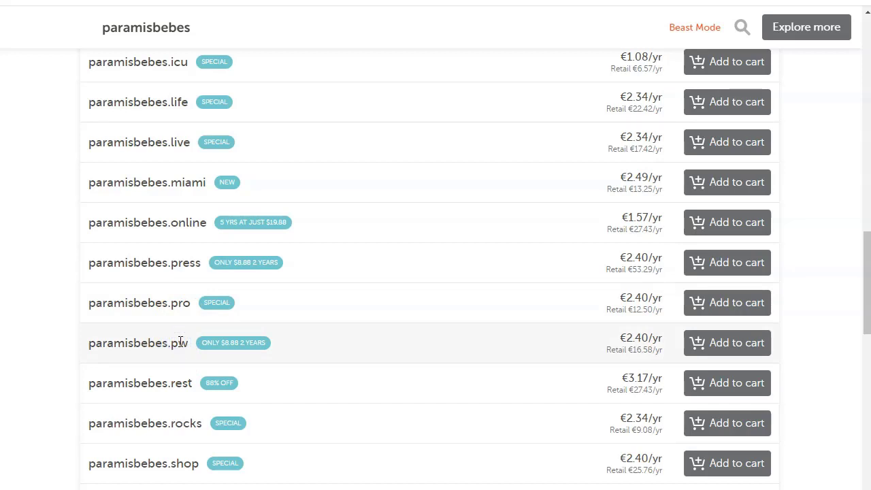
scroll(350, 344, down, 2)
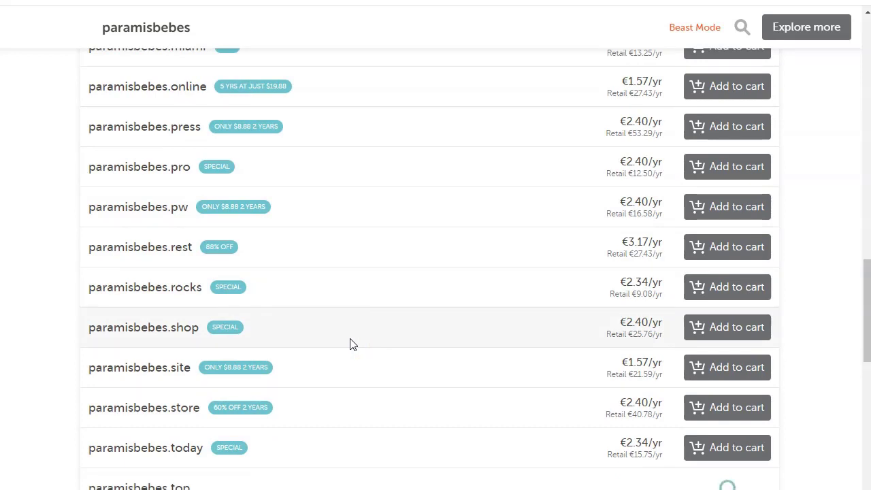
scroll(350, 344, down, 1)
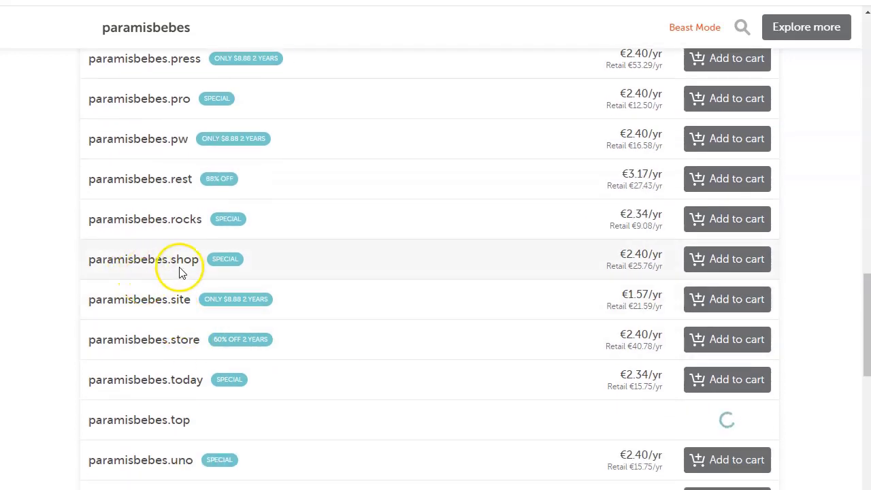
drag(194, 262, 74, 246)
click(121, 253)
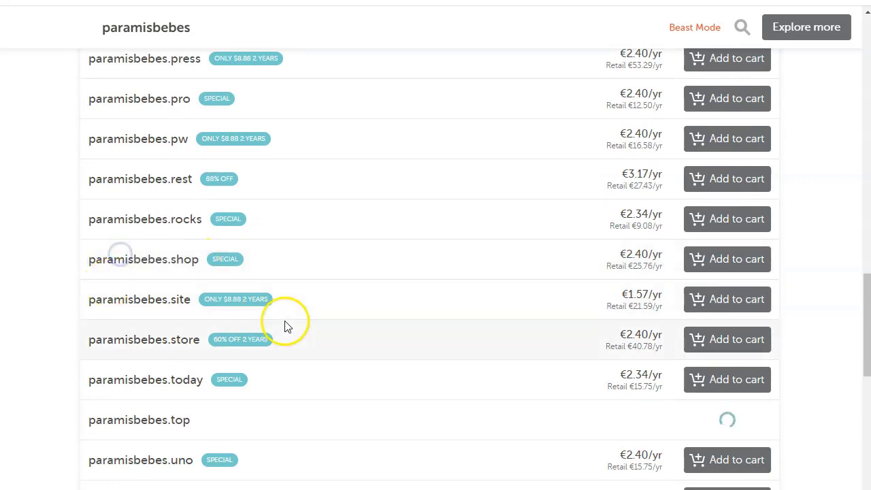
scroll(320, 336, down, 1)
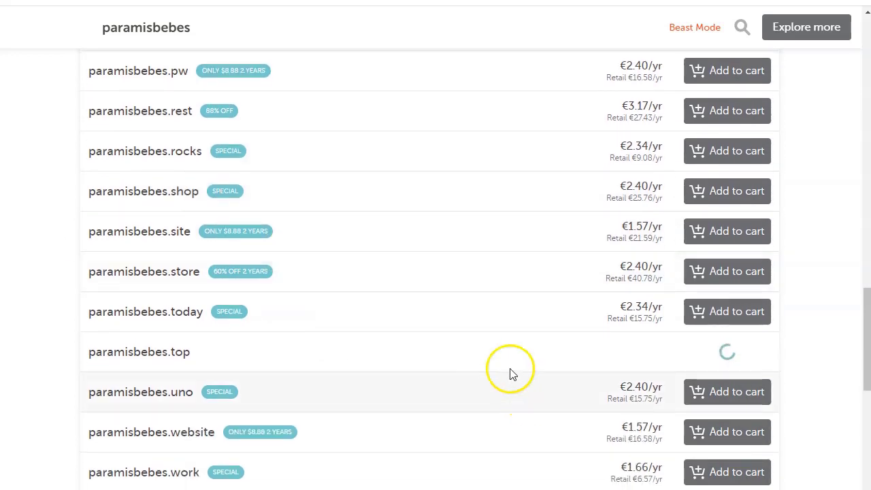
scroll(492, 358, down, 3)
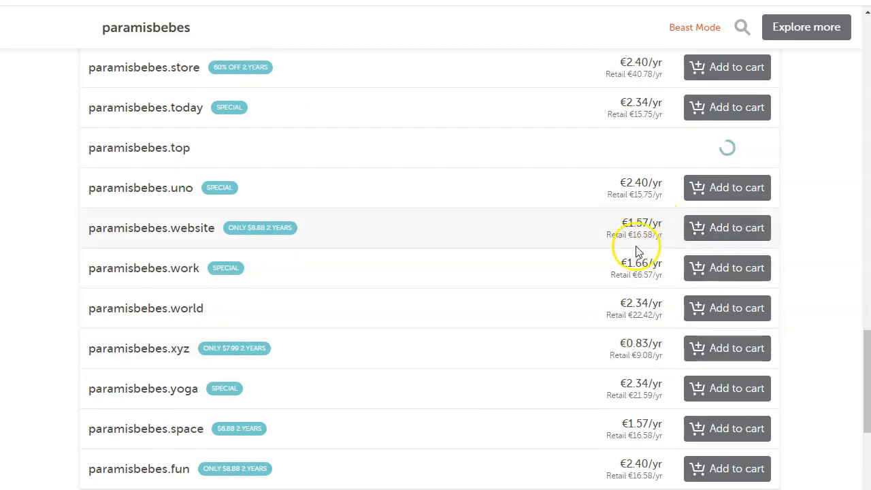
scroll(625, 408, down, 1)
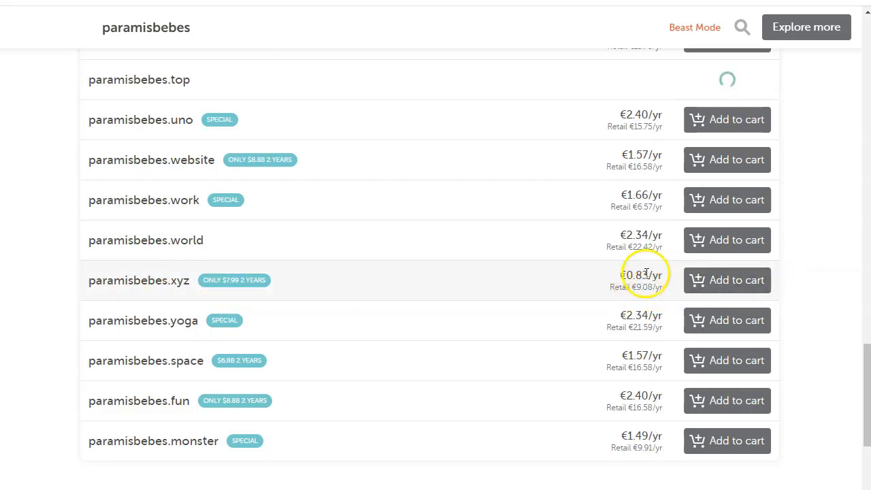
scroll(524, 306, down, 1)
scroll(482, 278, up, 8)
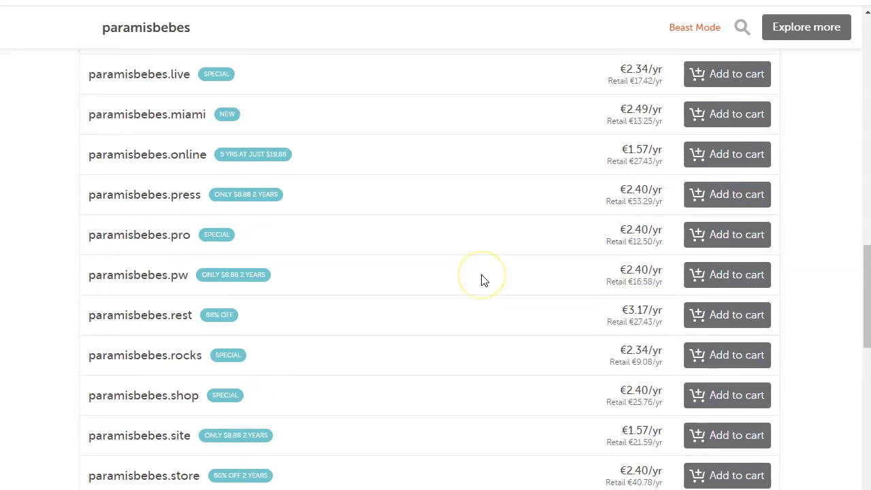
scroll(481, 278, up, 11)
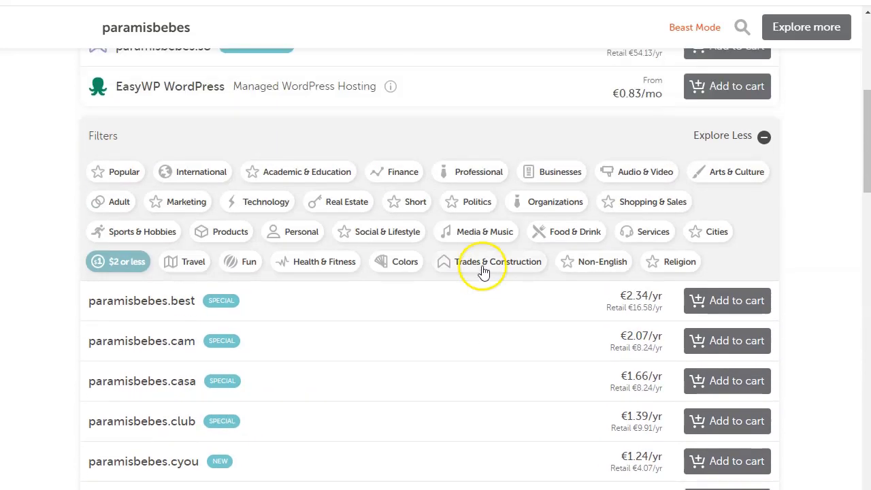
scroll(429, 318, down, 3)
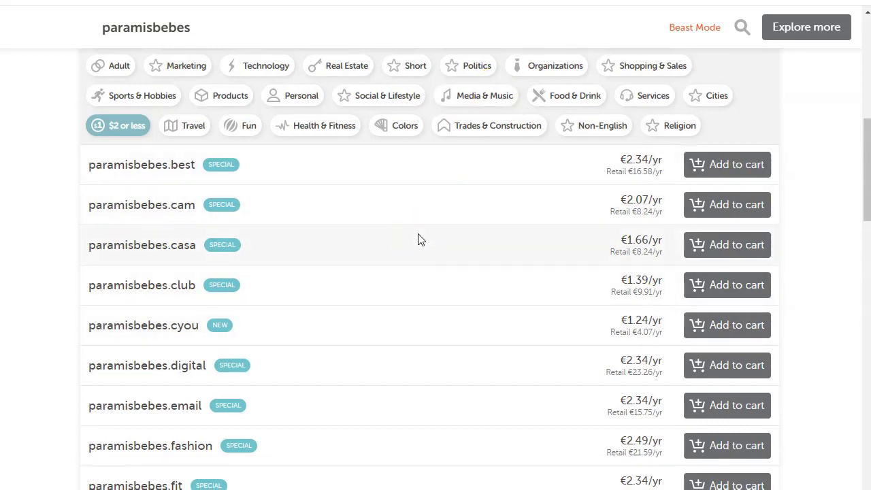
Review the account's domain list with the status, auto-renewal setting and expiration date of each domain
click(381, 225)
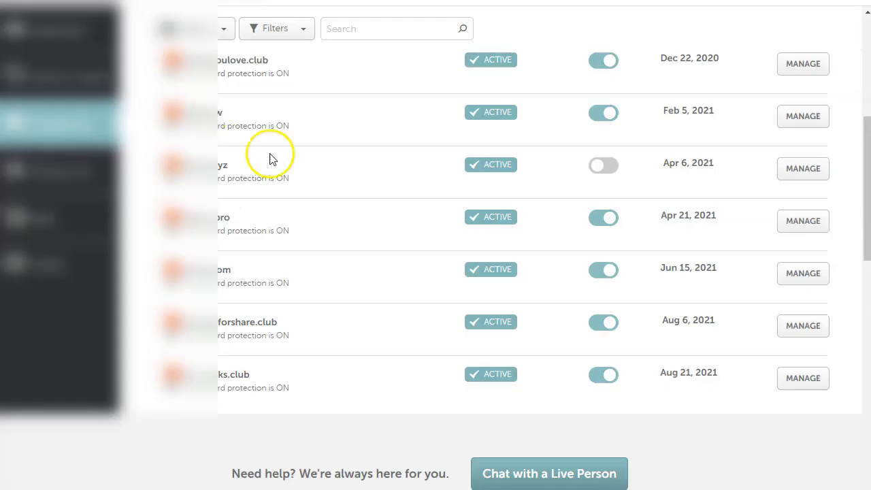
scroll(416, 185, up, 5)
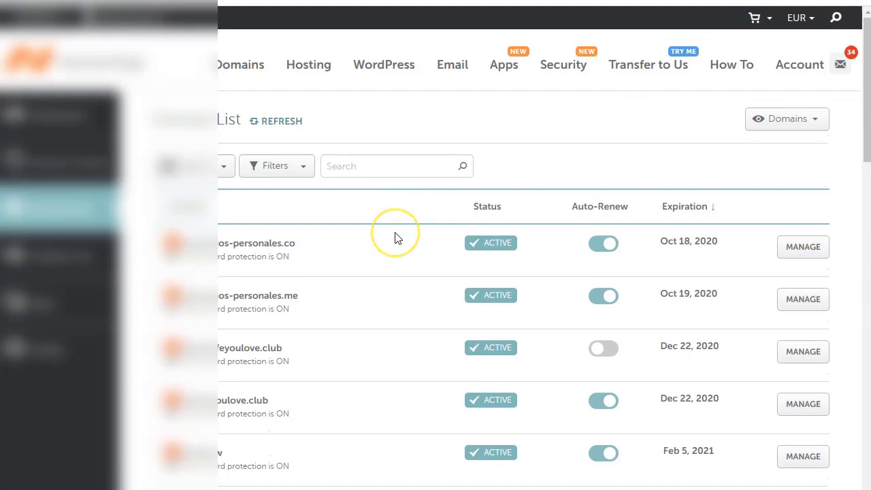
scroll(395, 224, down, 9)
scroll(397, 238, up, 1)
scroll(397, 237, up, 1)
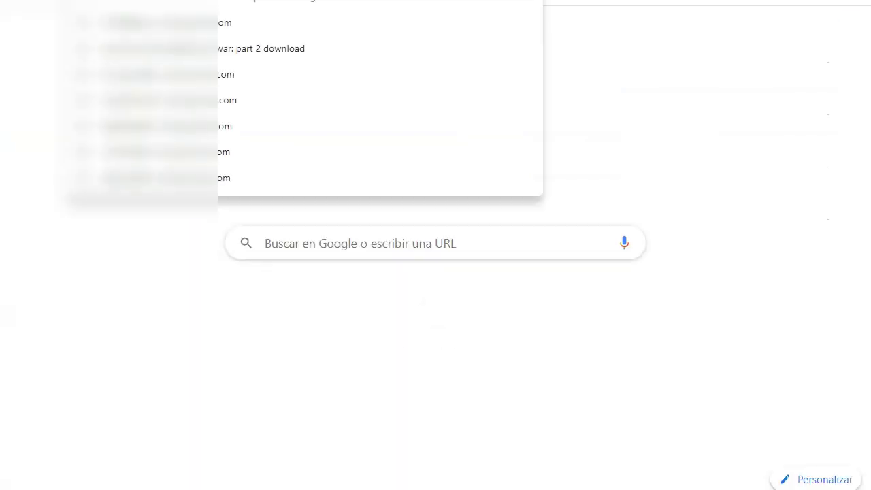
Open the BanaHosting website and look over the hosting offers and language choices on its home page
text(bana)
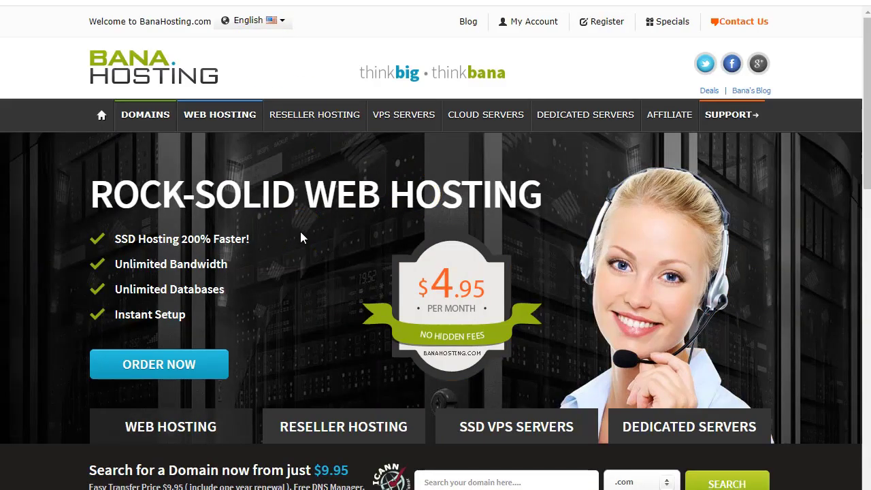
scroll(300, 231, down, 1)
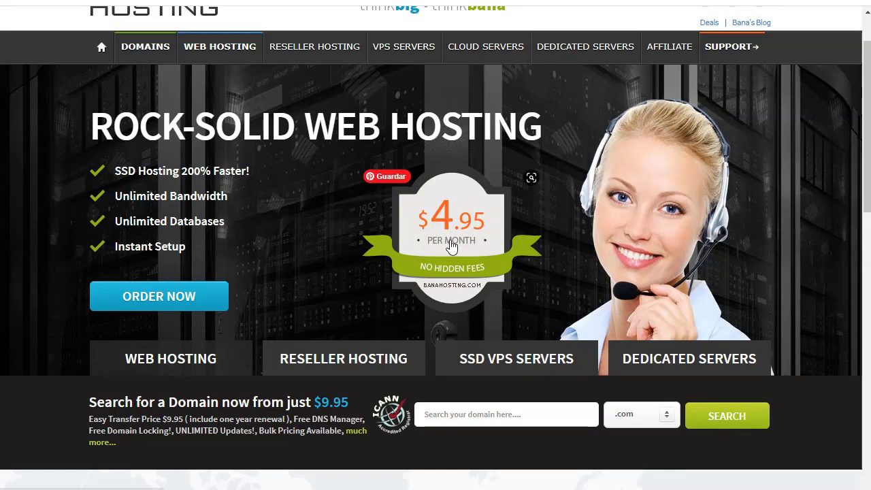
scroll(451, 246, up, 1)
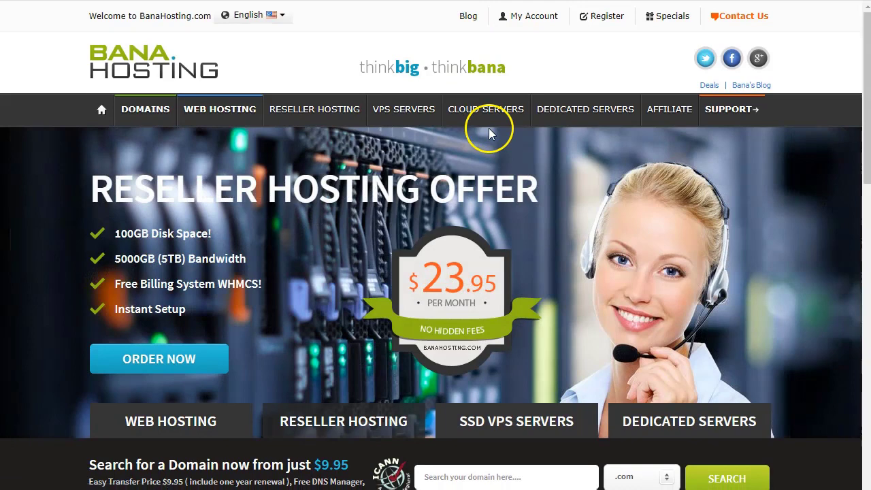
click(279, 16)
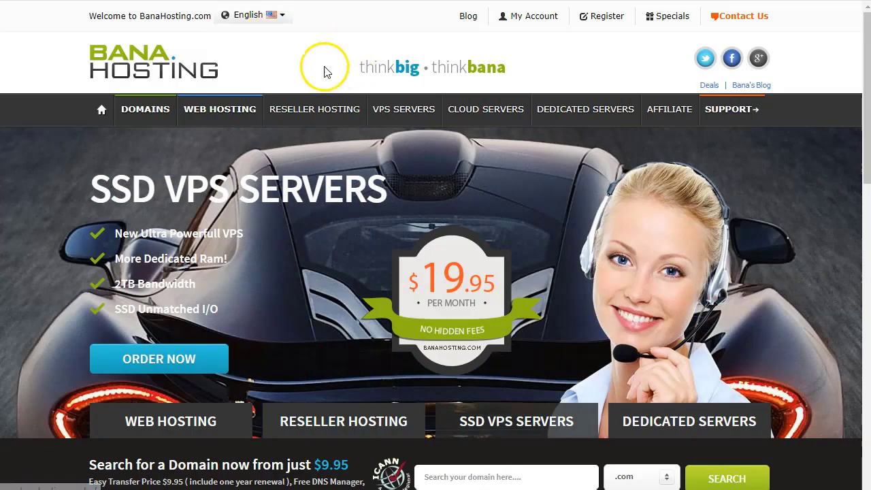
scroll(486, 289, down, 2)
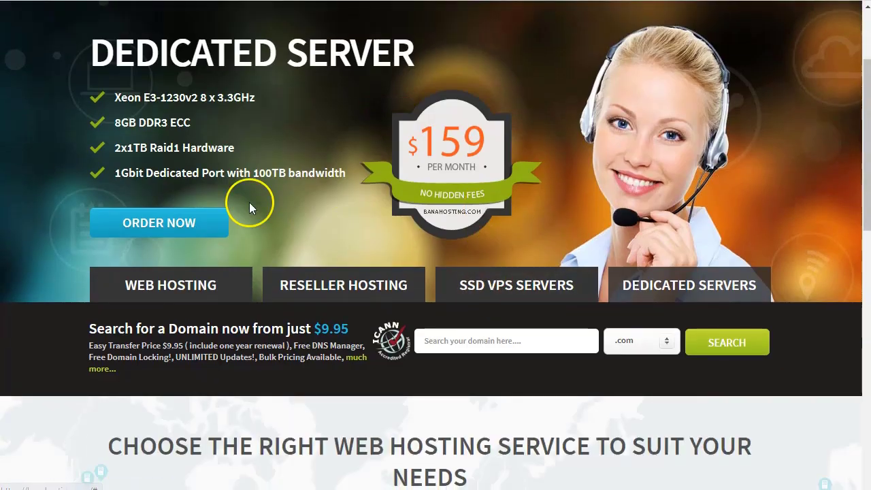
Look over the hosting features, transfer services, available scripts and rotating hosting offers on the BanaHosting home page
scroll(249, 202, down, 5)
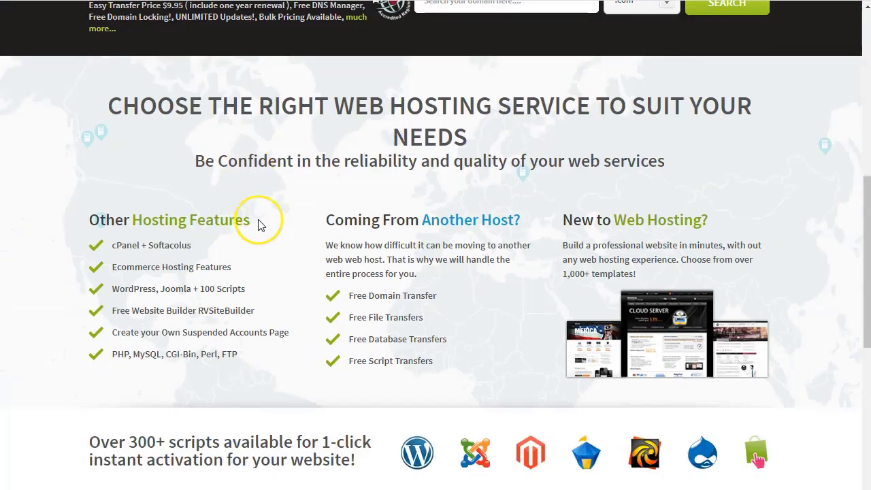
scroll(259, 225, down, 5)
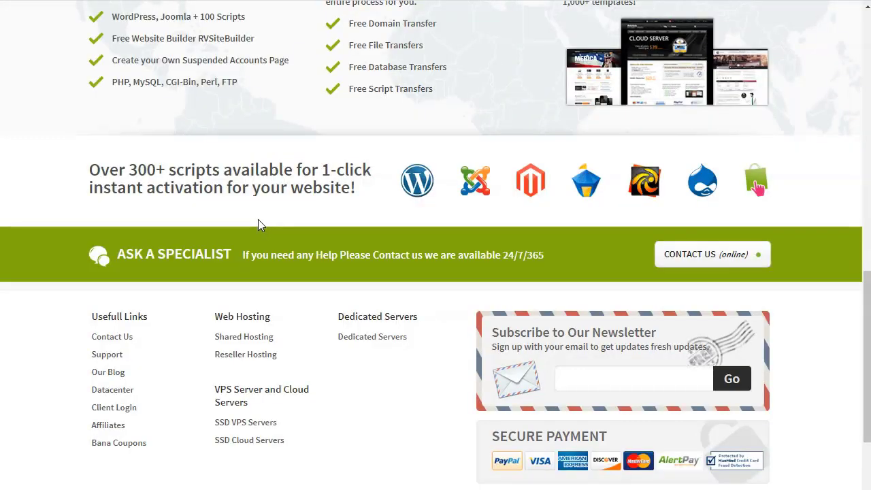
scroll(263, 226, up, 15)
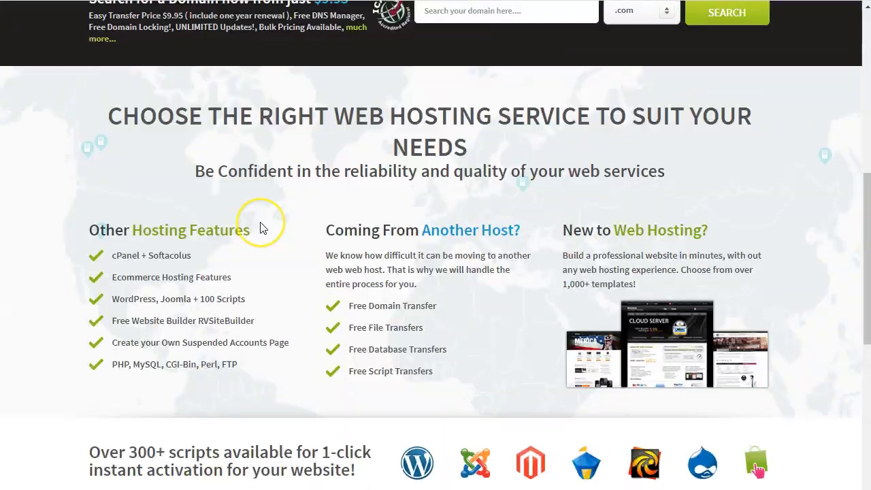
click(294, 167)
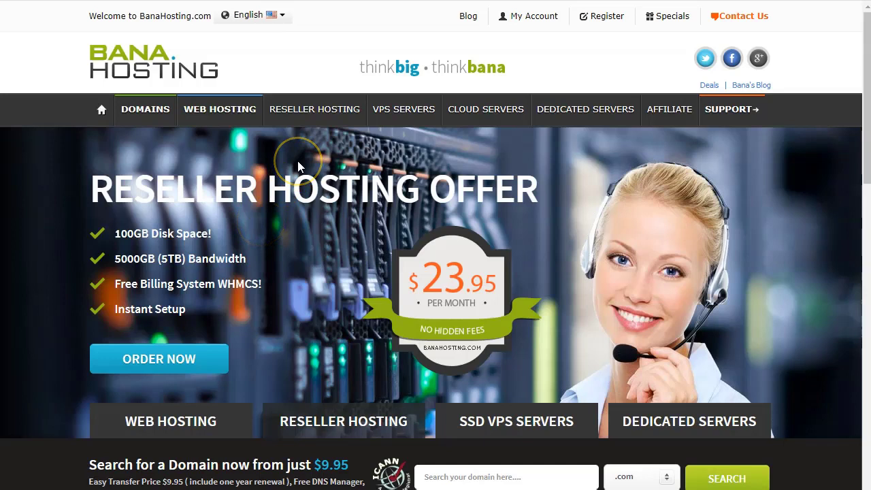
click(308, 165)
click(374, 163)
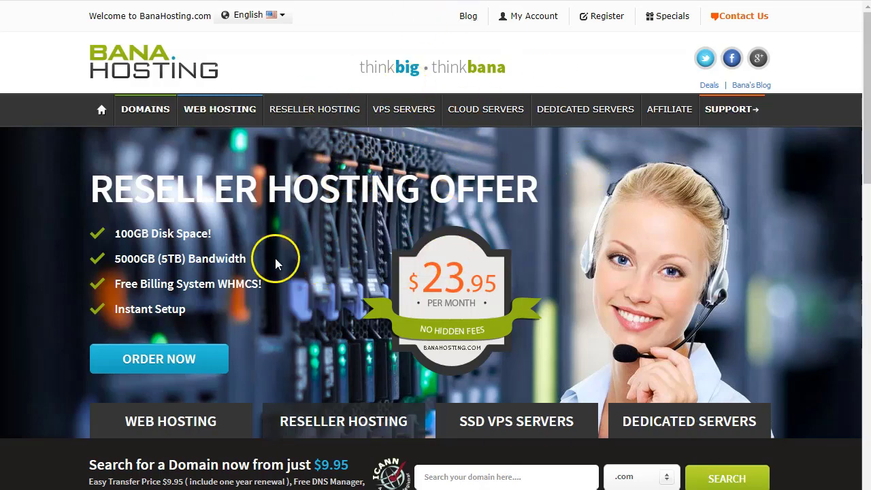
scroll(274, 257, down, 4)
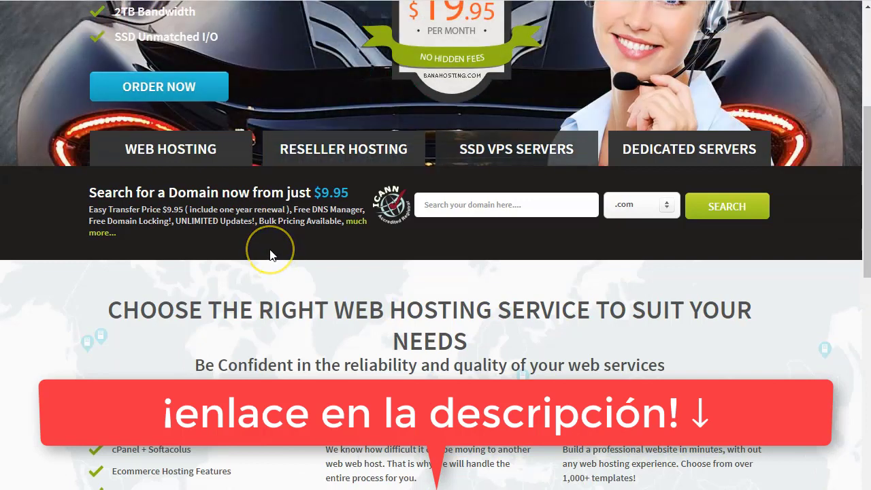
scroll(270, 255, up, 4)
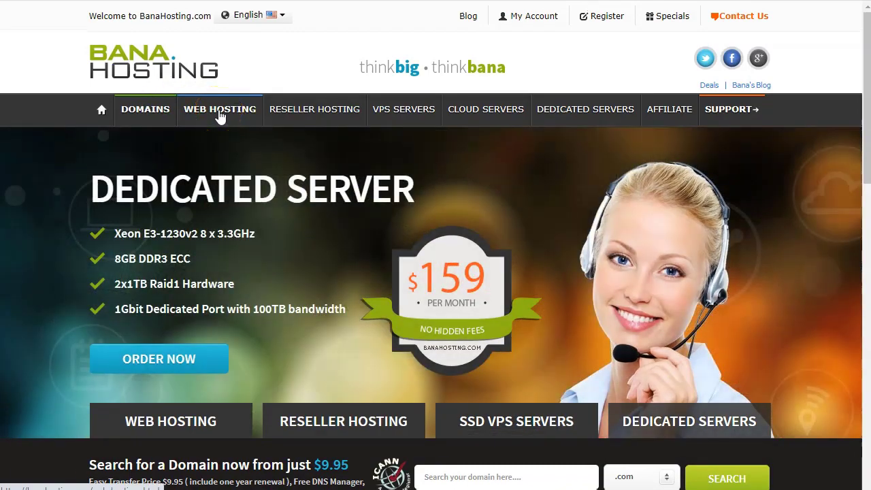
scroll(274, 163, down, 2)
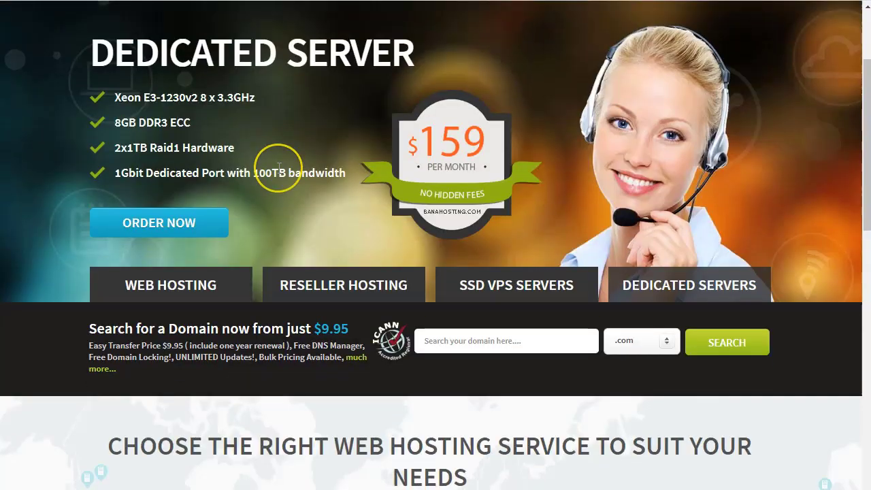
scroll(278, 168, up, 2)
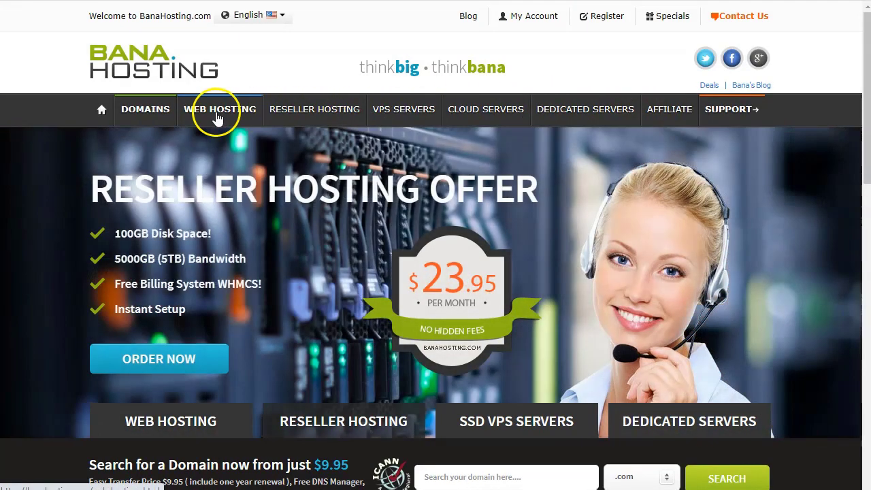
Open the shared SSD web hosting plans page and read its heading
click(217, 117)
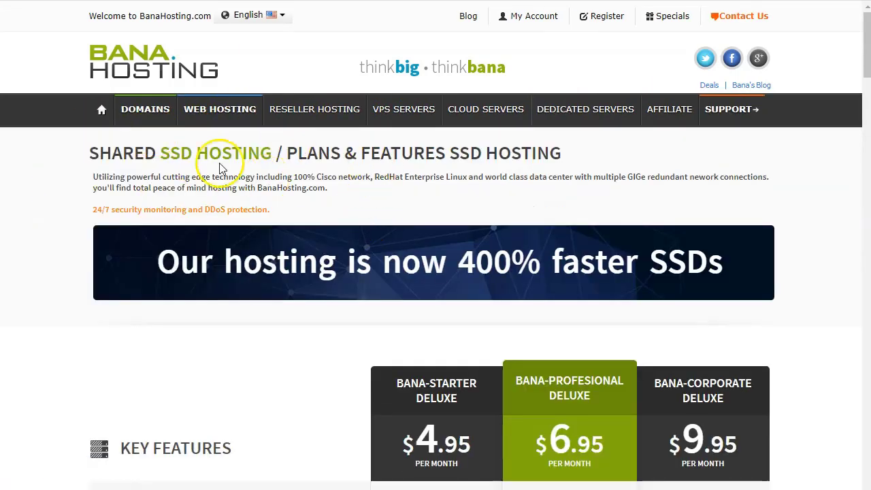
drag(160, 152, 278, 151)
click(252, 142)
click(191, 156)
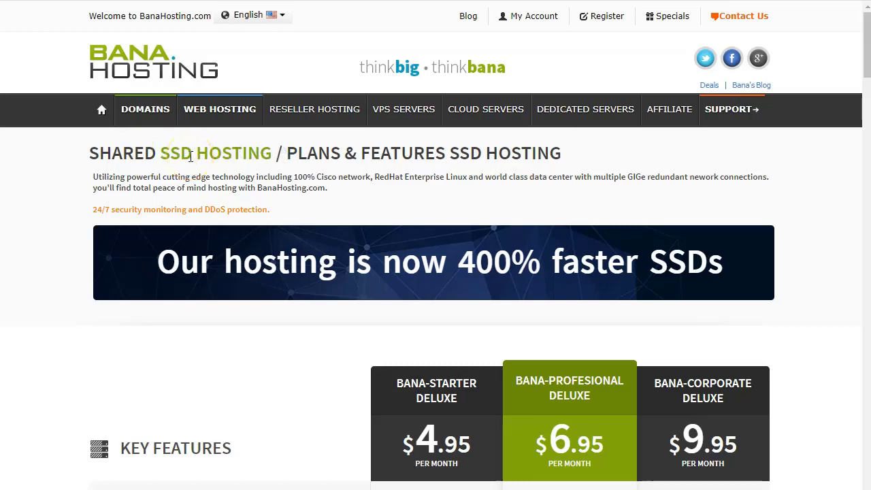
Examine the Bana-Starter Deluxe plan's bandwidth, disk space, number of websites, free SSL and datacenter location
scroll(220, 220, down, 5)
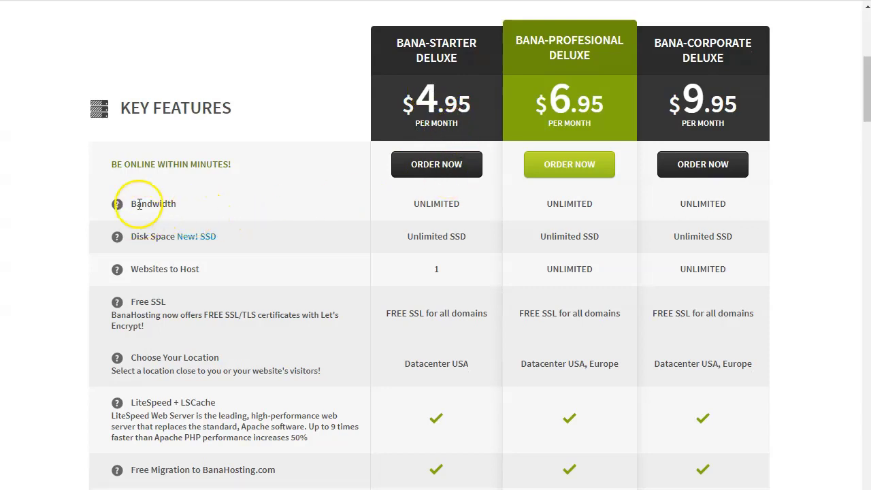
scroll(394, 207, down, 1)
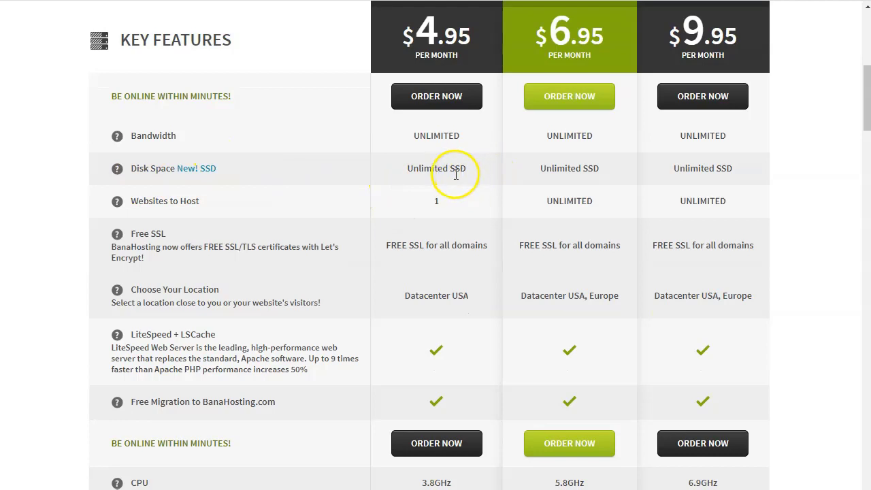
click(435, 201)
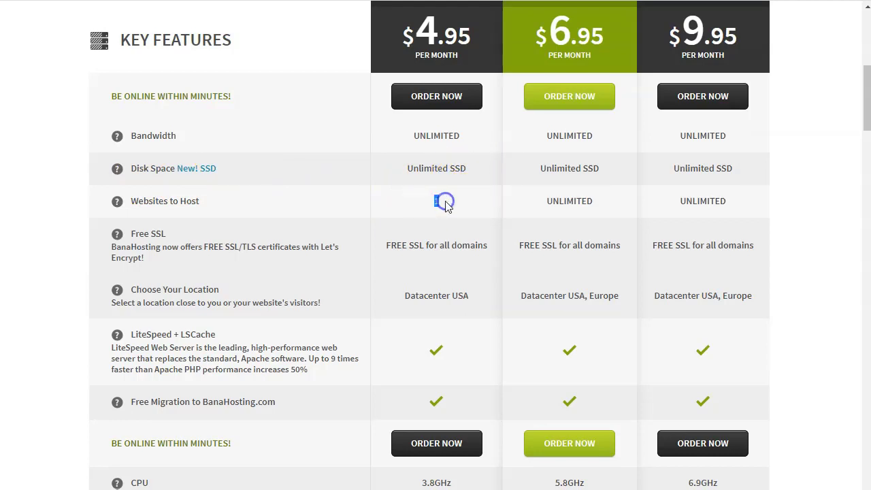
scroll(445, 206, down, 1)
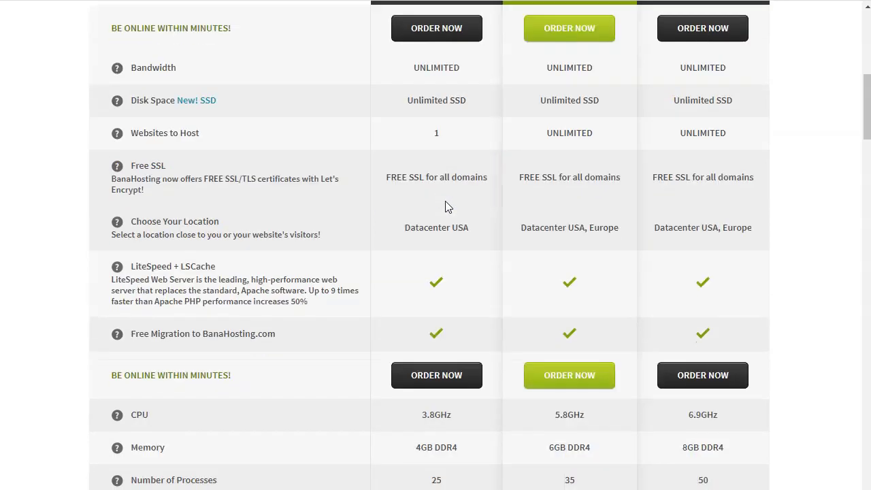
click(418, 171)
click(455, 179)
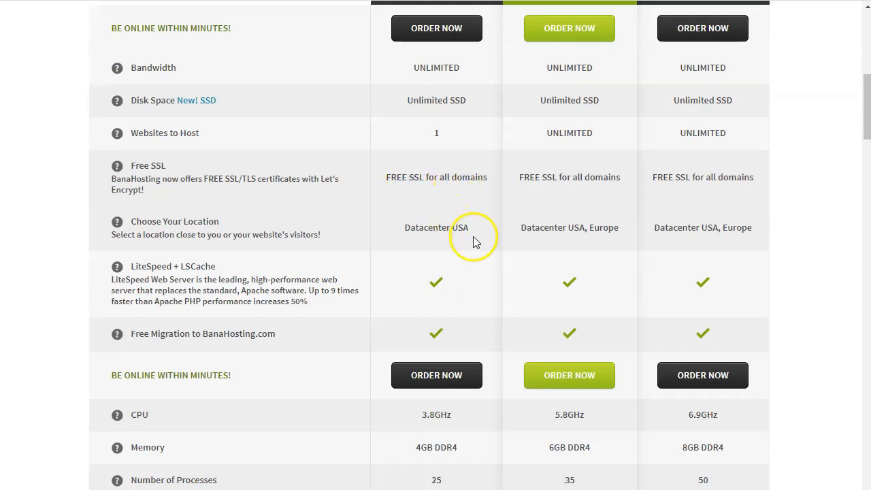
click(449, 227)
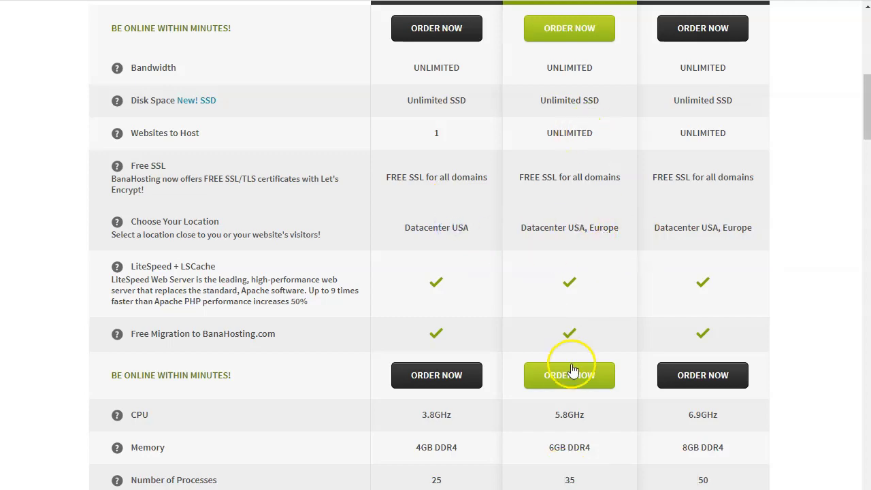
Examine the Bana-Profesional Deluxe plan's price and key features against the other two shared hosting plans
scroll(578, 259, down, 1)
scroll(572, 231, up, 5)
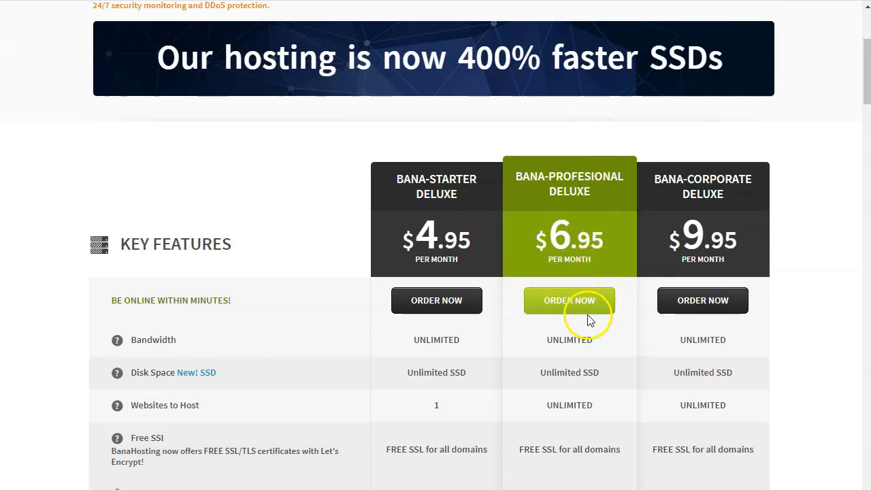
scroll(590, 315, down, 3)
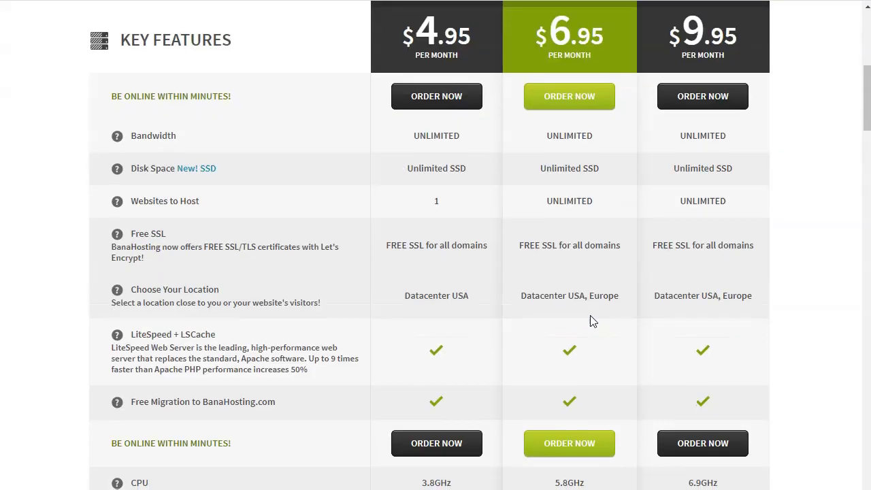
scroll(590, 315, down, 1)
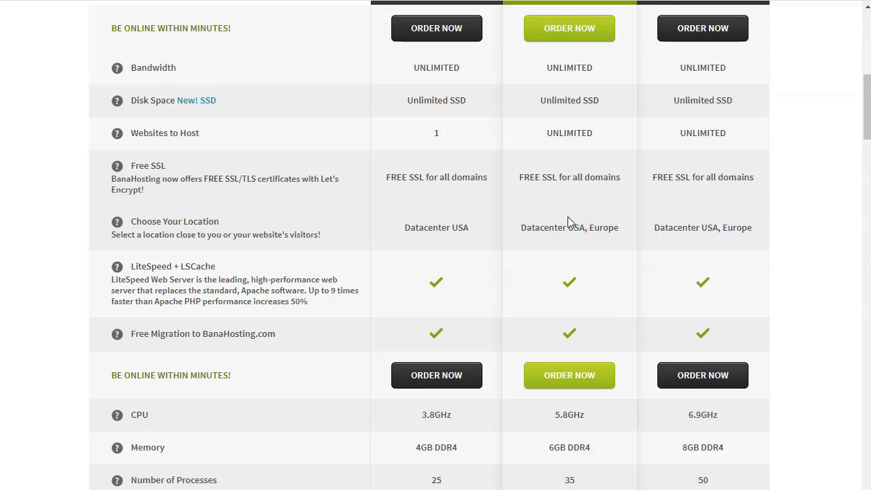
scroll(591, 269, down, 1)
scroll(590, 269, down, 5)
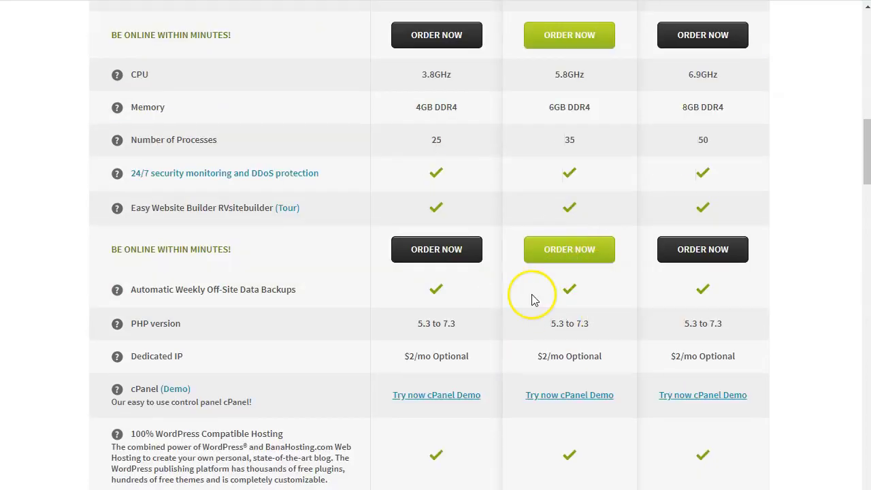
scroll(614, 214, up, 9)
scroll(564, 272, down, 3)
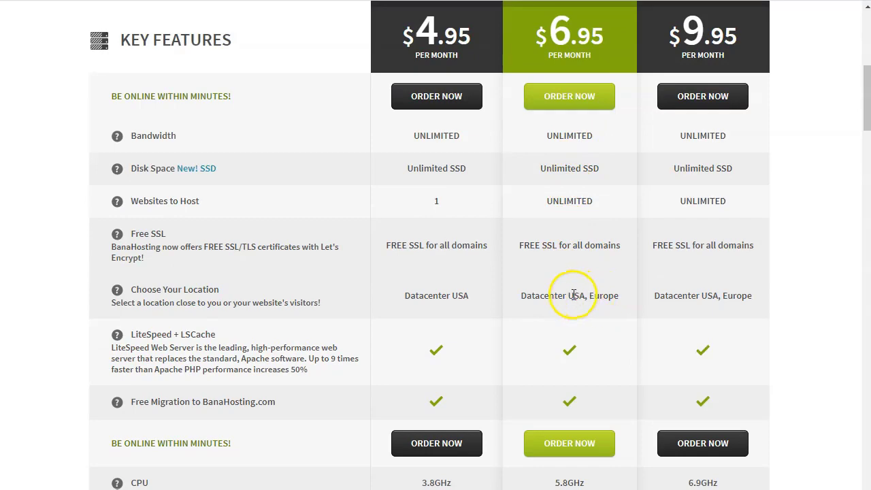
Compare the plans' CPU, memory, processes, backups and dedicated IP option, and return to the plan prices
scroll(520, 285, down, 3)
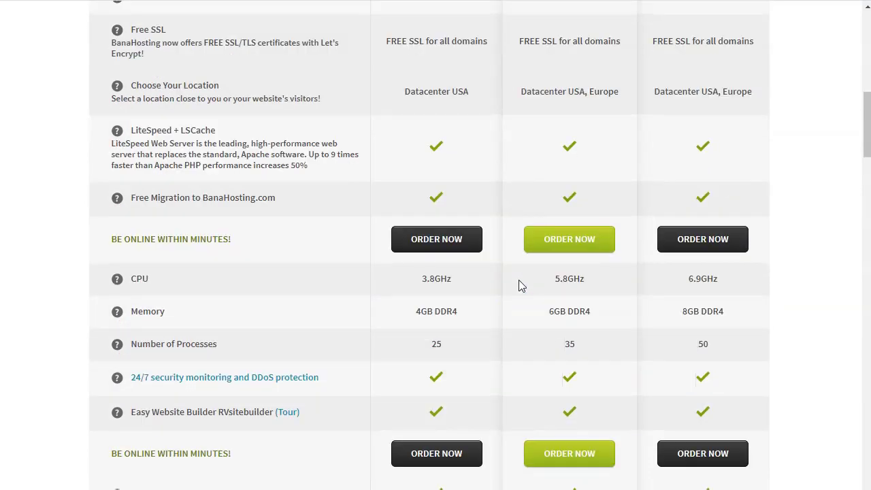
scroll(537, 299, down, 1)
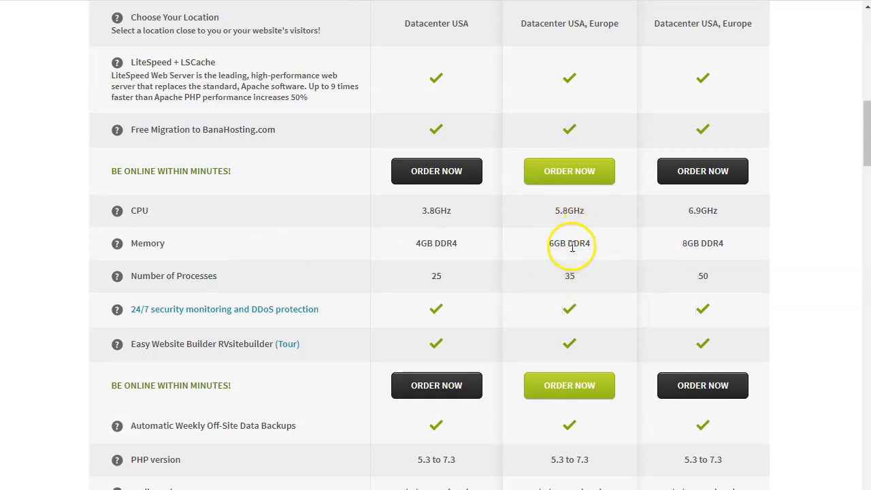
scroll(595, 297, down, 3)
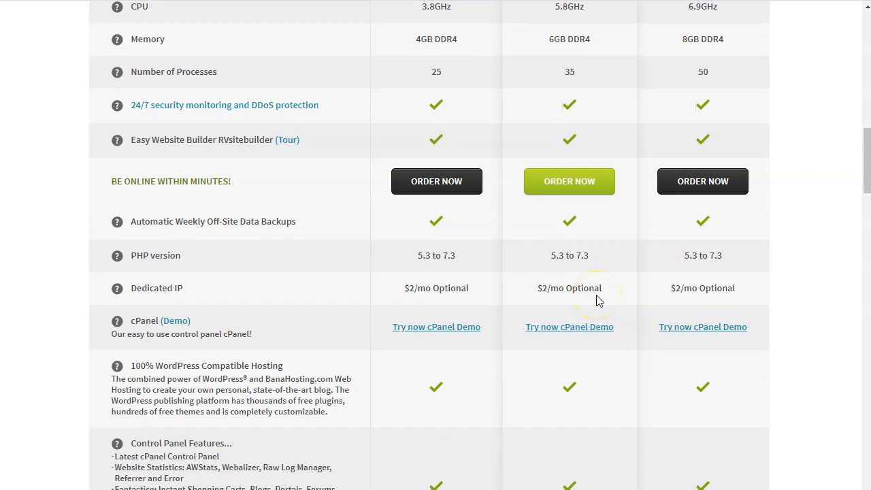
scroll(598, 300, up, 10)
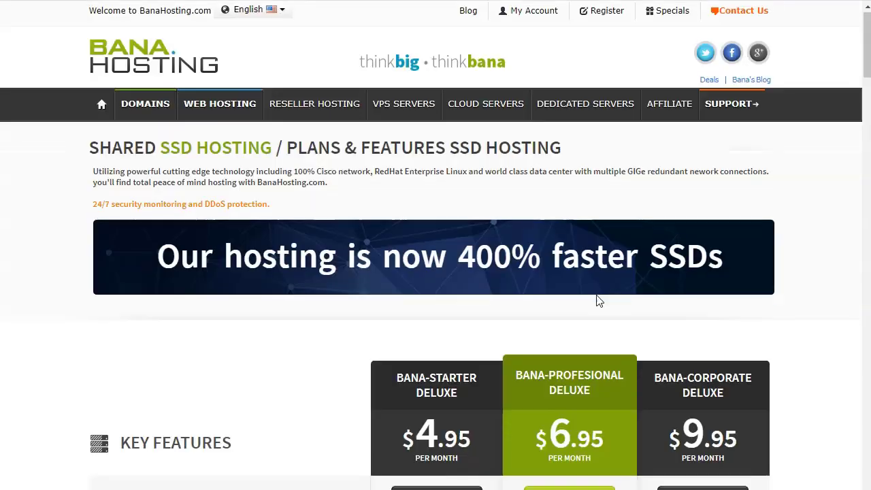
scroll(596, 300, down, 3)
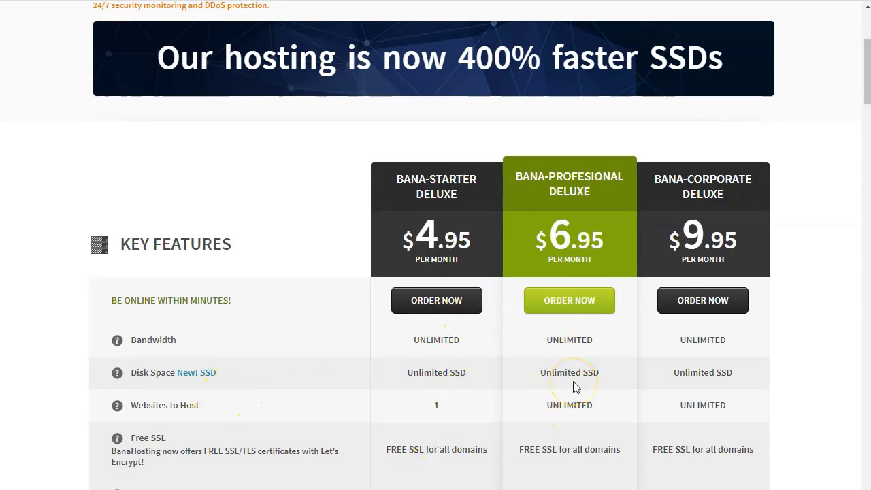
scroll(573, 386, up, 3)
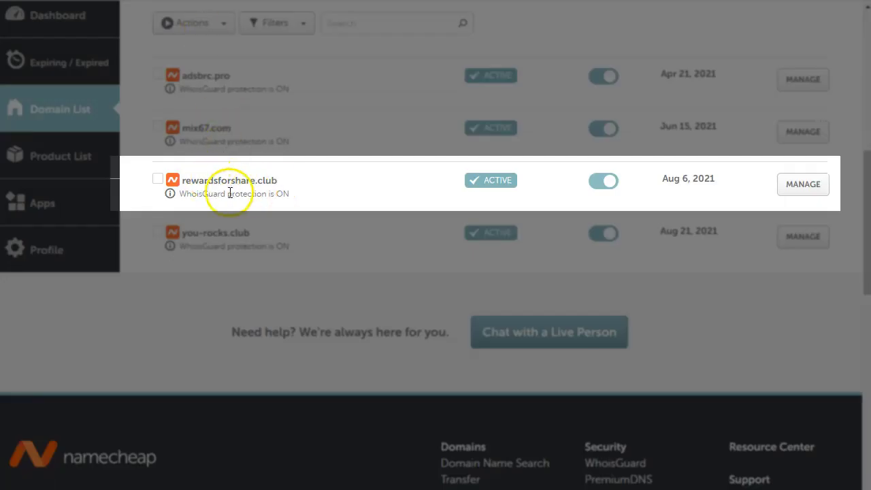
Open the Namecheap management page of rewardsforshare.club and view the DNS choices for its nameservers
click(798, 191)
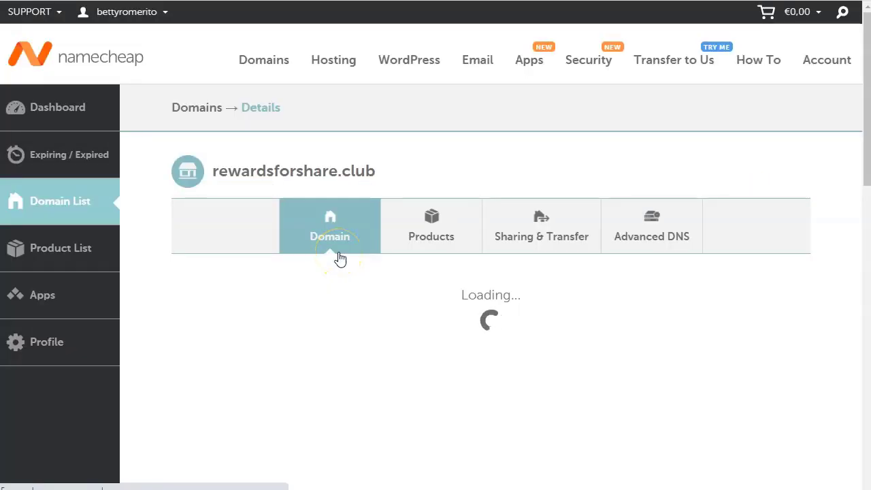
scroll(339, 252, down, 5)
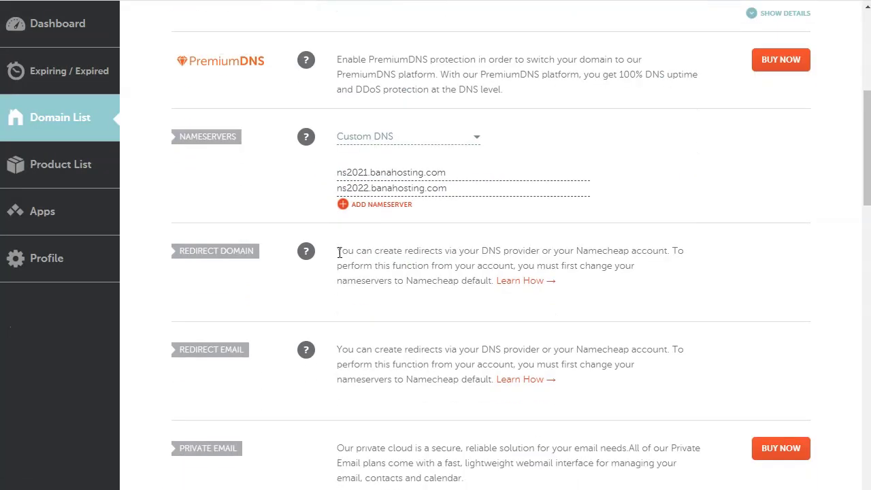
drag(181, 137, 241, 140)
click(196, 148)
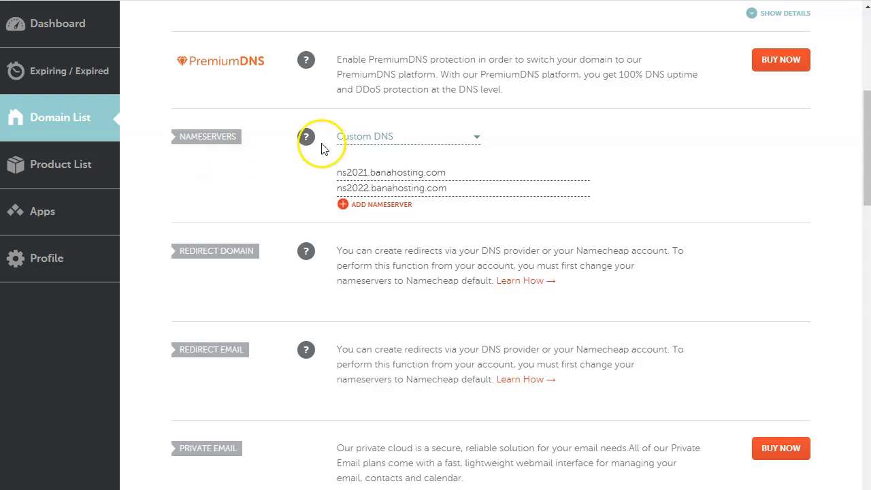
click(478, 137)
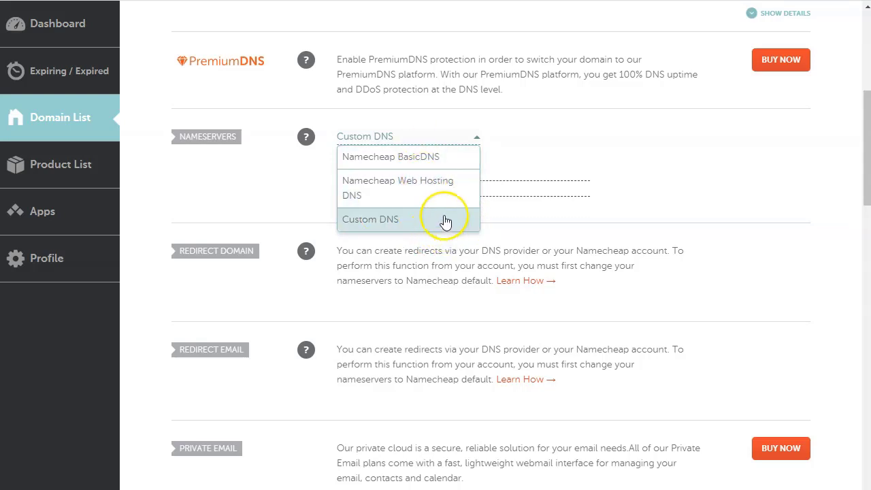
click(672, 159)
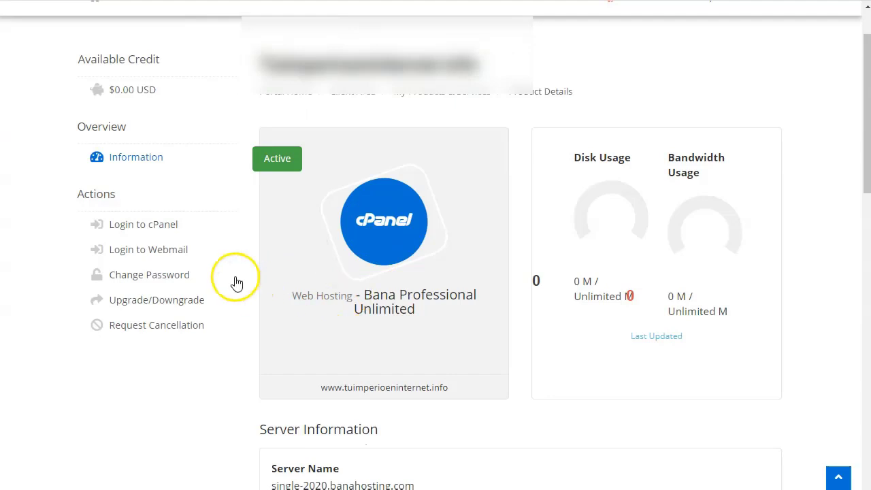
Locate the nameservers in the server information of the Bana Professional Unlimited hosting in the BanaHosting client area
scroll(235, 282, down, 3)
drag(262, 226, 383, 227)
click(401, 230)
scroll(401, 230, down, 1)
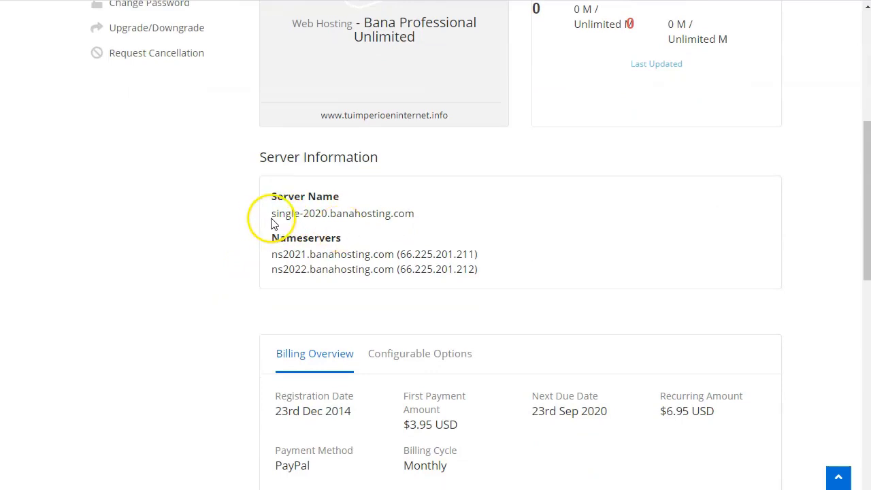
drag(270, 240, 354, 248)
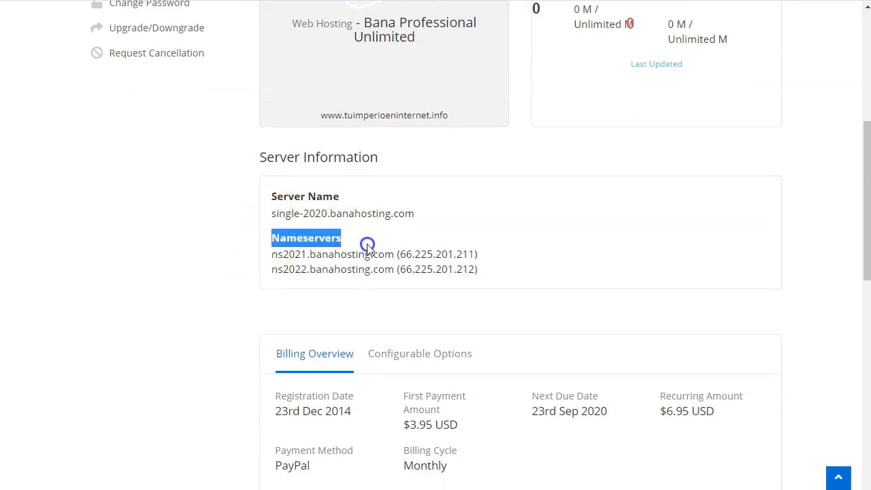
Copy the first nameserver, ns2021.banahosting.com, from the hosting's server information and compare it with the domain's first Custom DNS entry in Namecheap
click(366, 248)
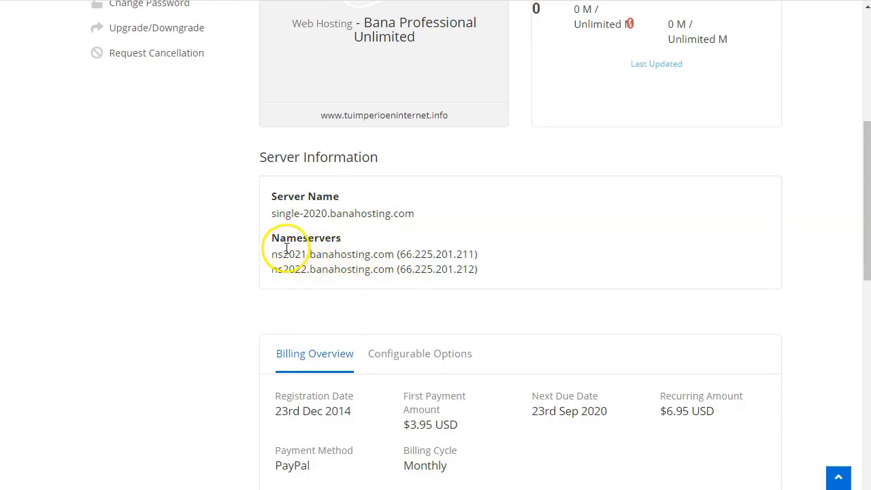
drag(272, 255, 394, 255)
right_click(394, 255)
click(478, 261)
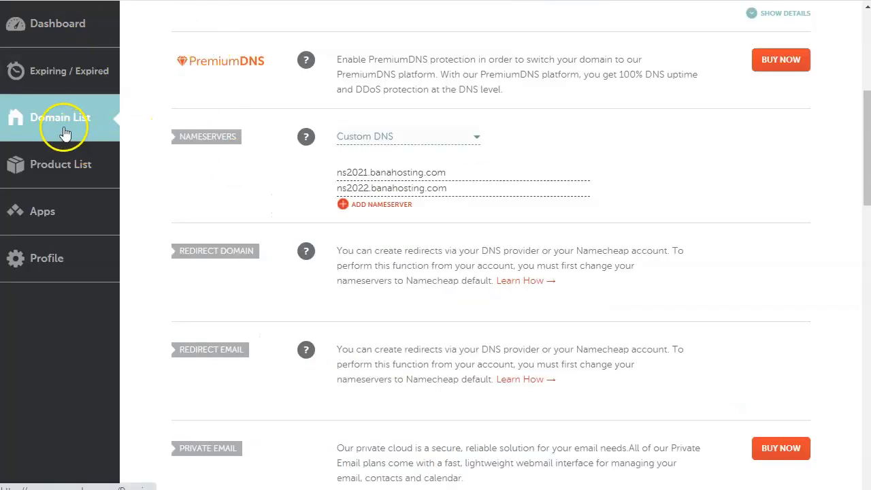
click(481, 175)
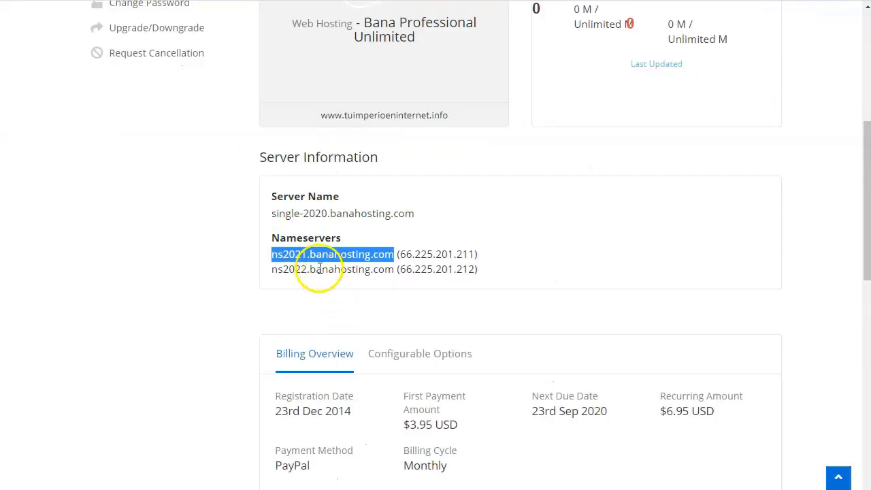
click(314, 262)
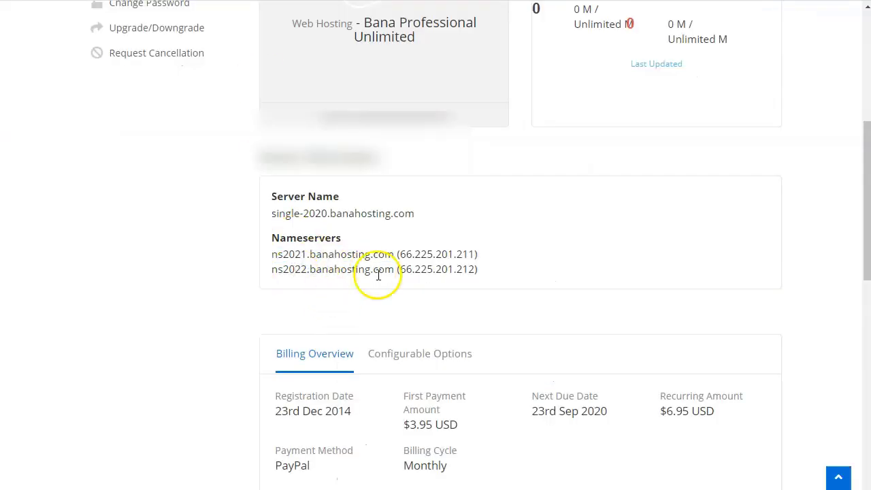
Review the Custom DNS nameservers in the Namecheap domain settings and return to the BanaHosting product details
scroll(374, 276, up, 5)
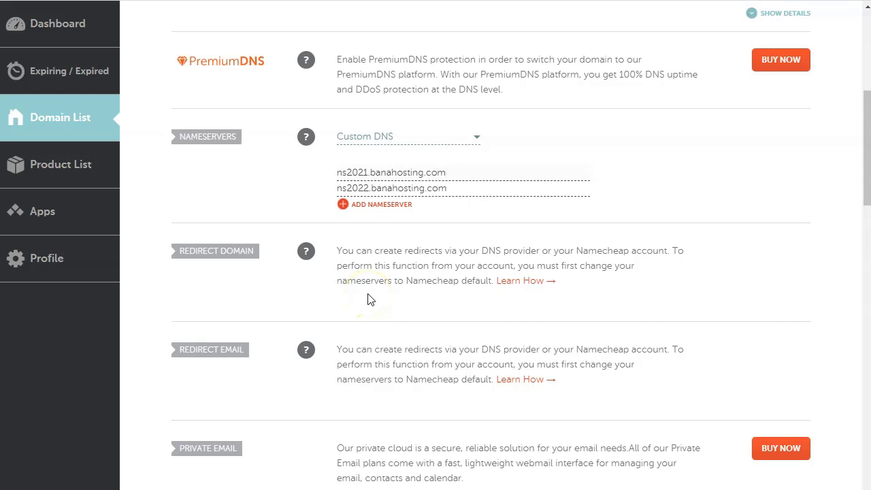
scroll(368, 297, up, 2)
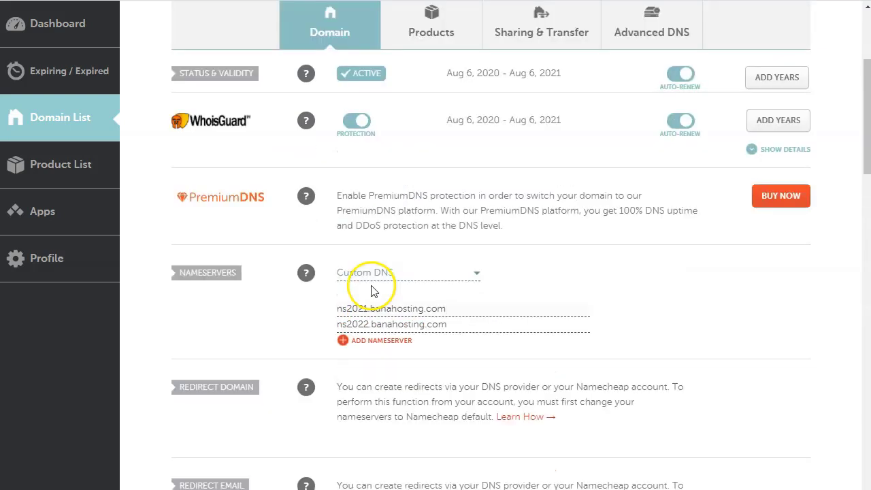
scroll(371, 291, down, 2)
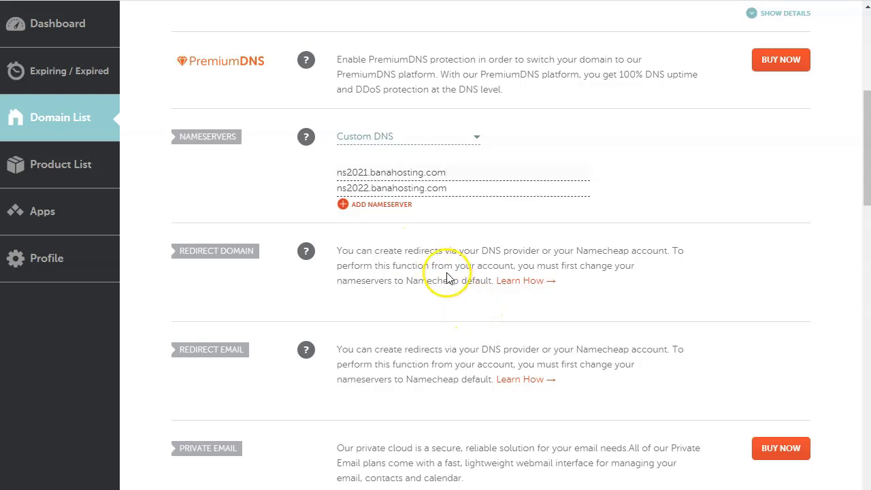
scroll(467, 312, up, 4)
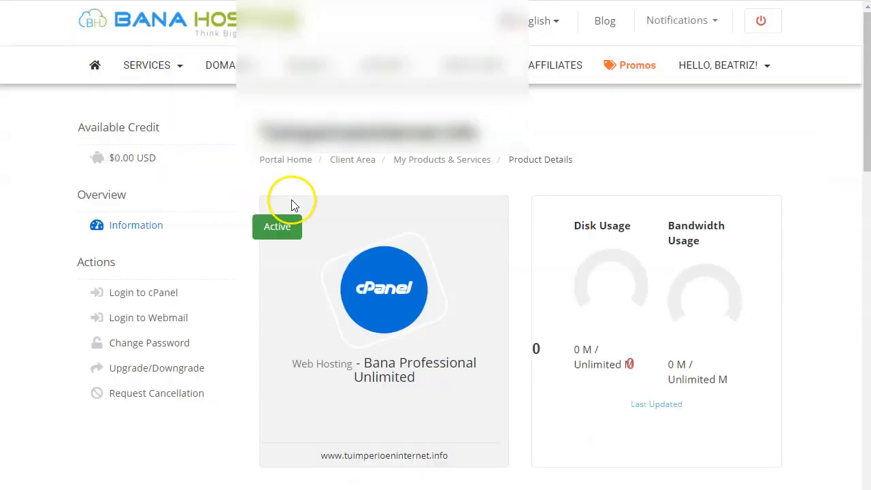
Open cPanel from the Bana Professional Unlimited product details in the BanaHosting client area
click(228, 65)
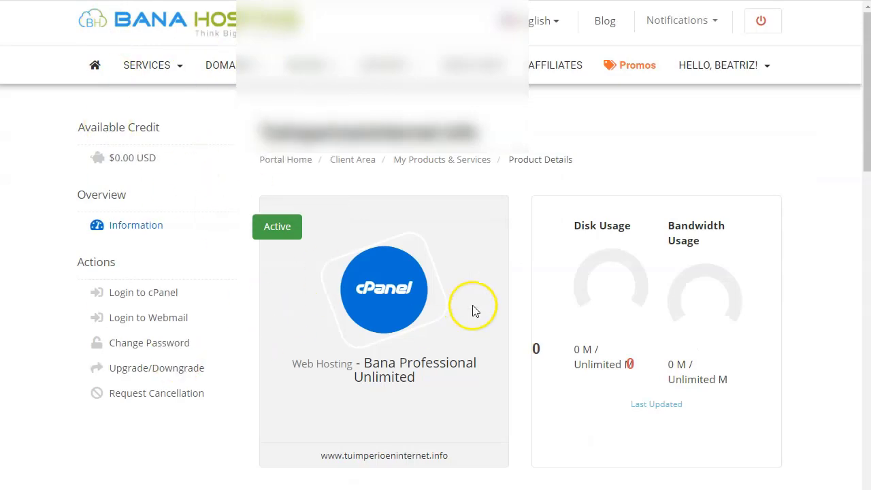
scroll(474, 310, down, 1)
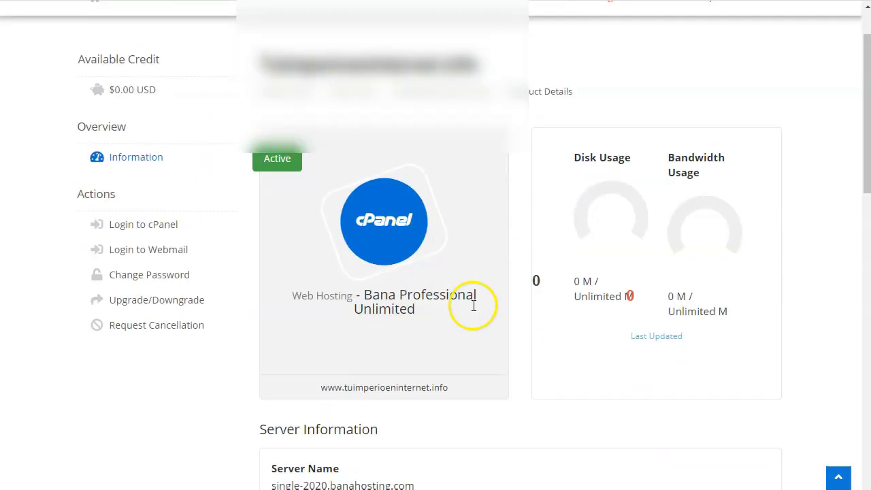
click(166, 227)
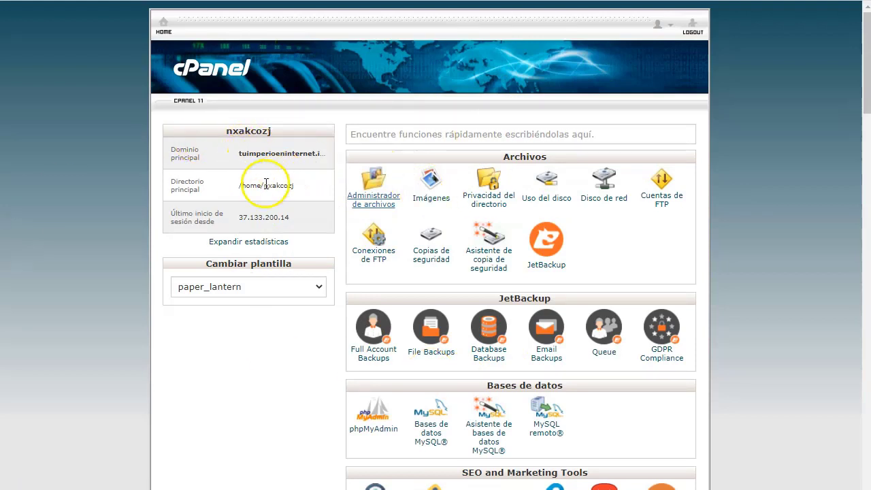
View the available cPanel templates and open the Dominios adicionales tool in the Dominios section
click(317, 288)
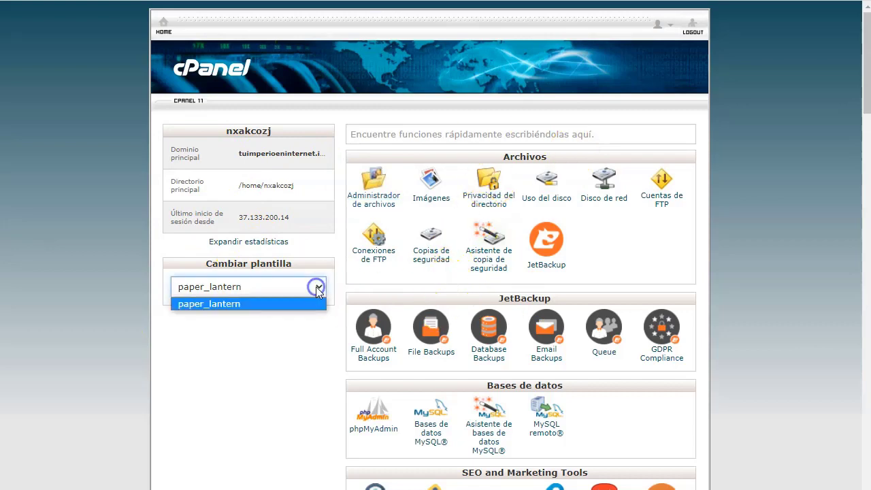
click(307, 345)
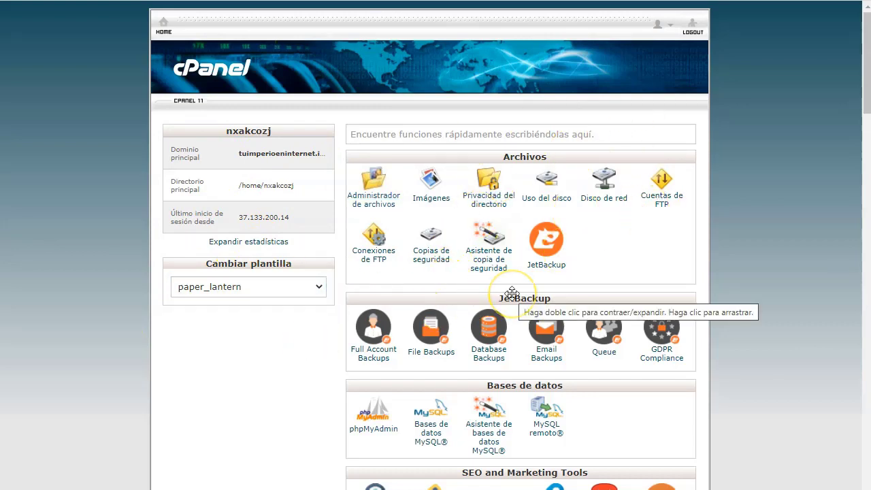
scroll(512, 294, down, 3)
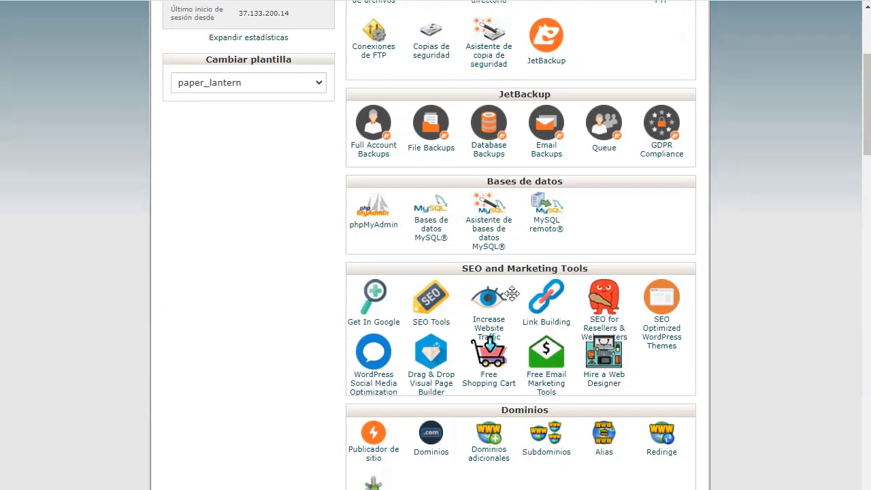
scroll(514, 300, down, 2)
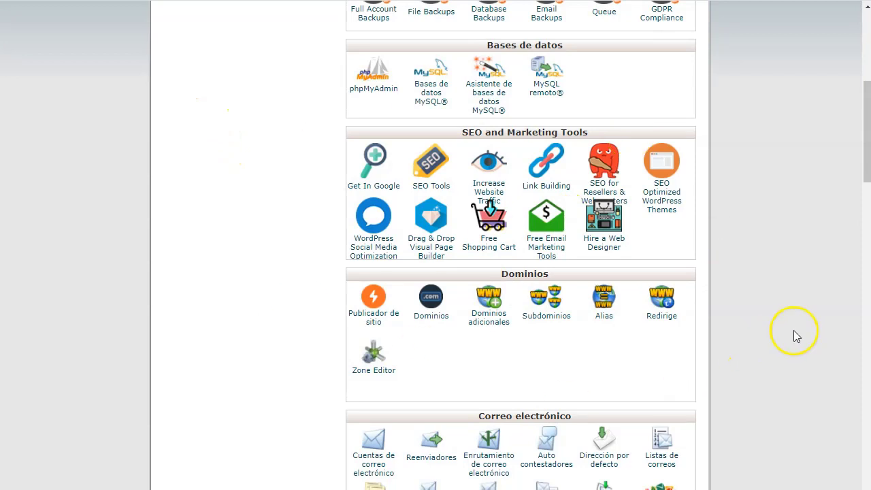
click(496, 319)
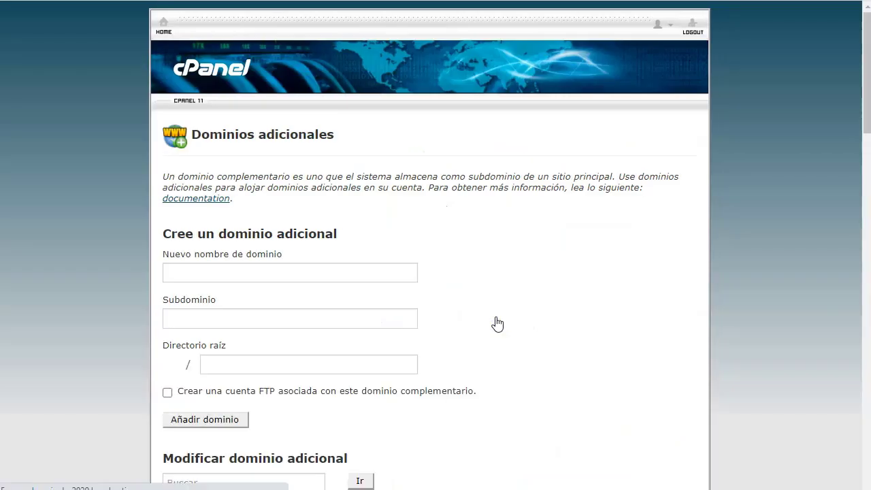
Enter rewardsforshare.club as the new additional domain and let the subdomain and root directory fill in automatically
scroll(395, 227, down, 1)
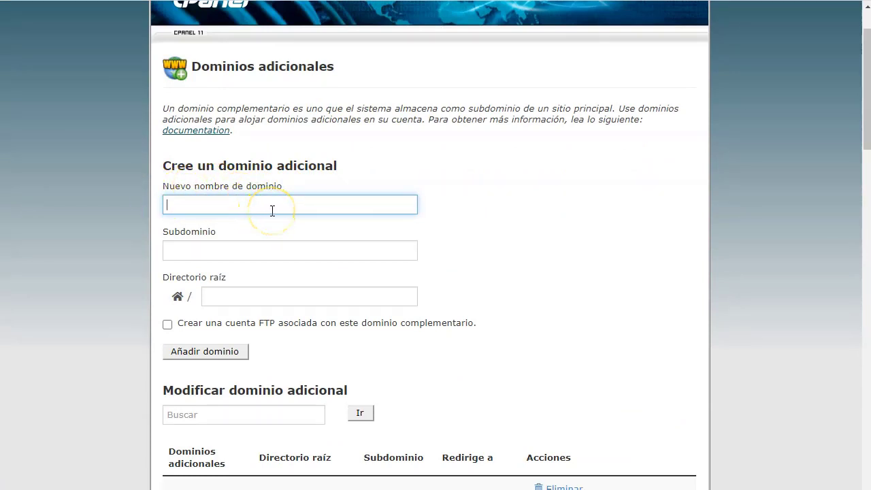
text(rewardsforshare.club)
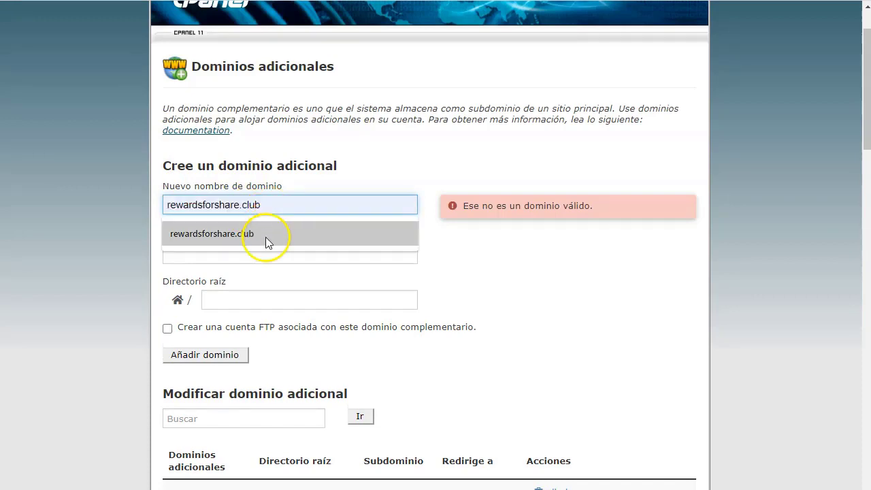
click(265, 235)
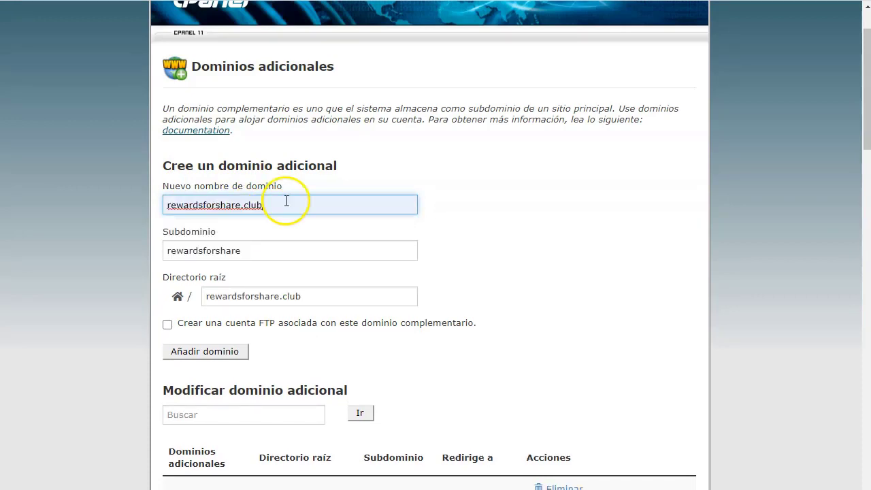
click(550, 233)
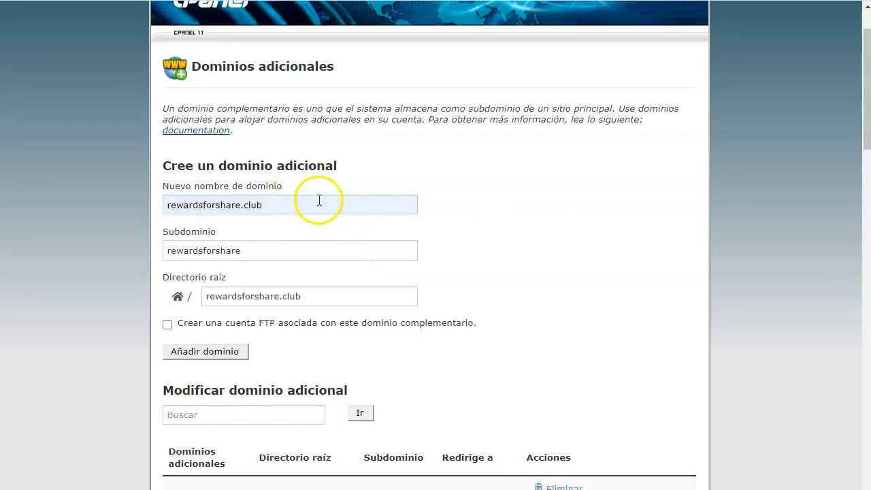
Examine the new domain's suggested root directory and compare it with the root directories of the existing additional domains
scroll(270, 247, down, 1)
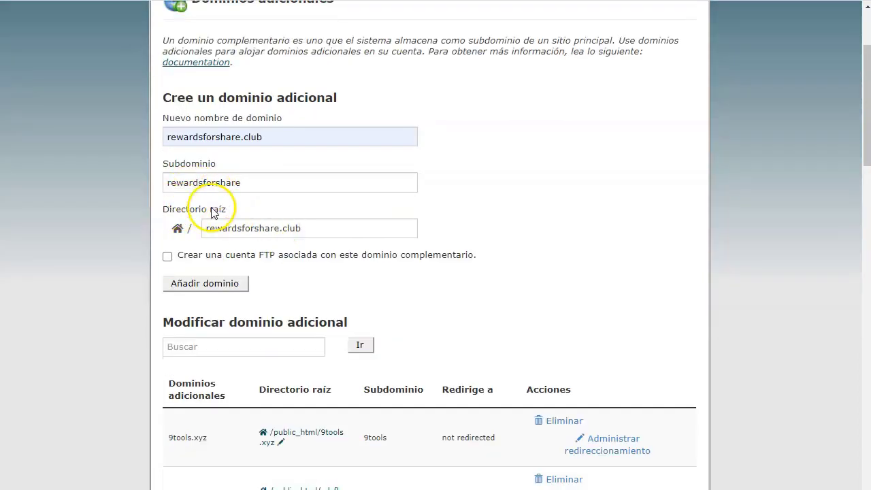
click(294, 233)
drag(294, 233, 219, 233)
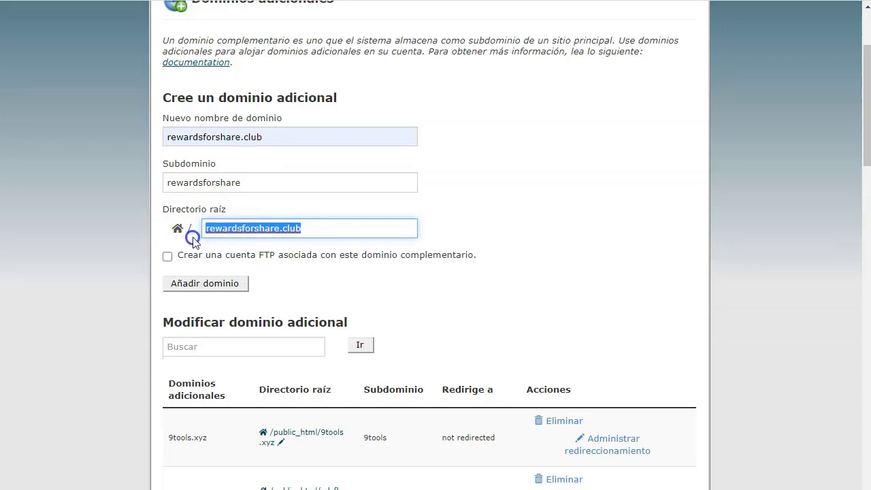
click(331, 237)
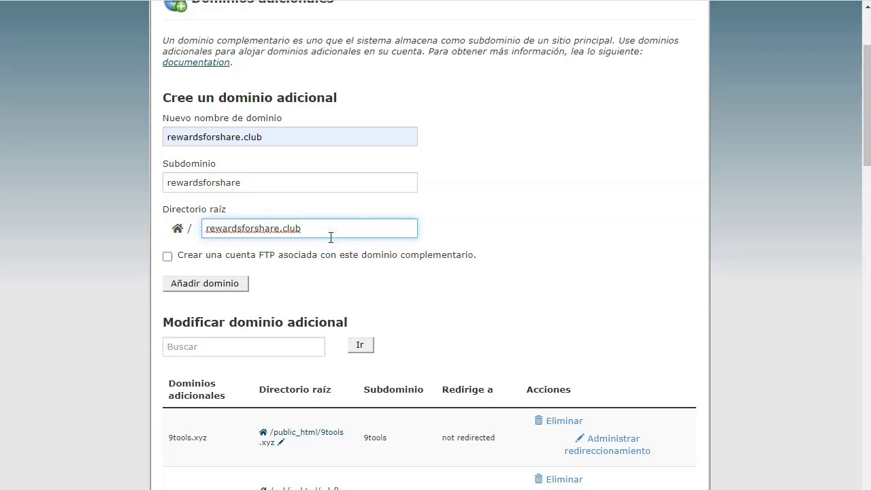
scroll(331, 237, down, 1)
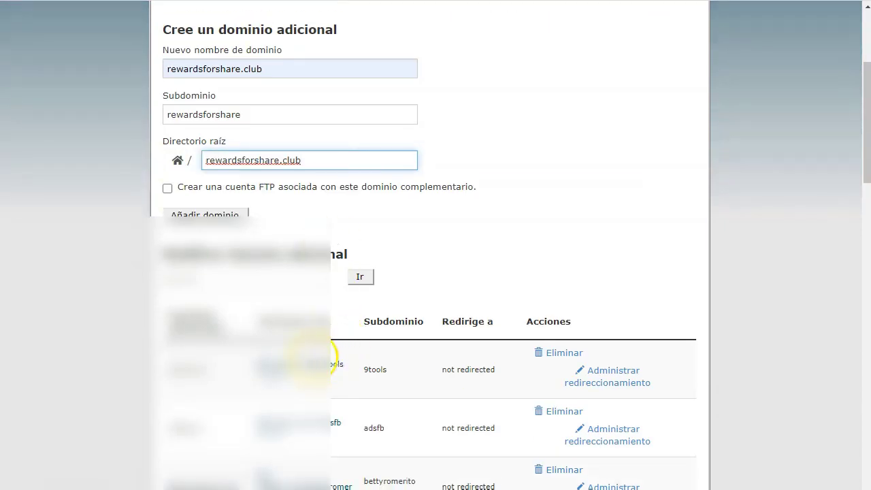
scroll(436, 272, down, 4)
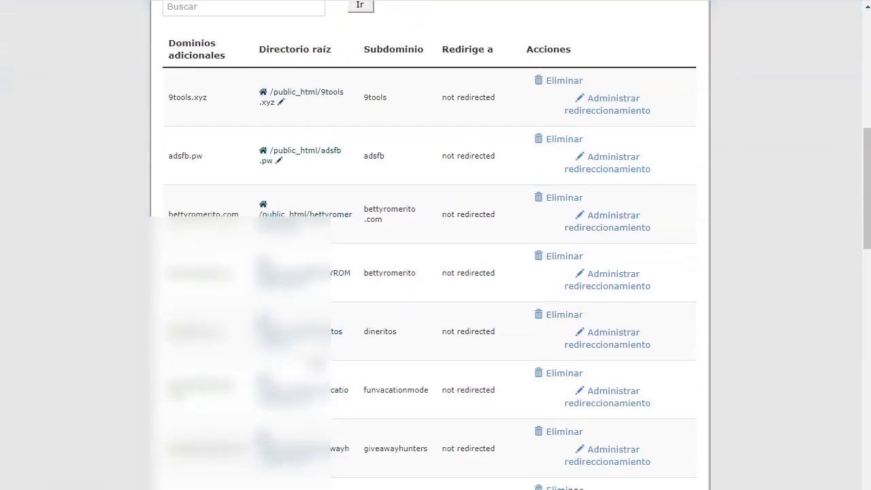
scroll(435, 272, up, 3)
scroll(435, 272, up, 2)
scroll(436, 272, down, 1)
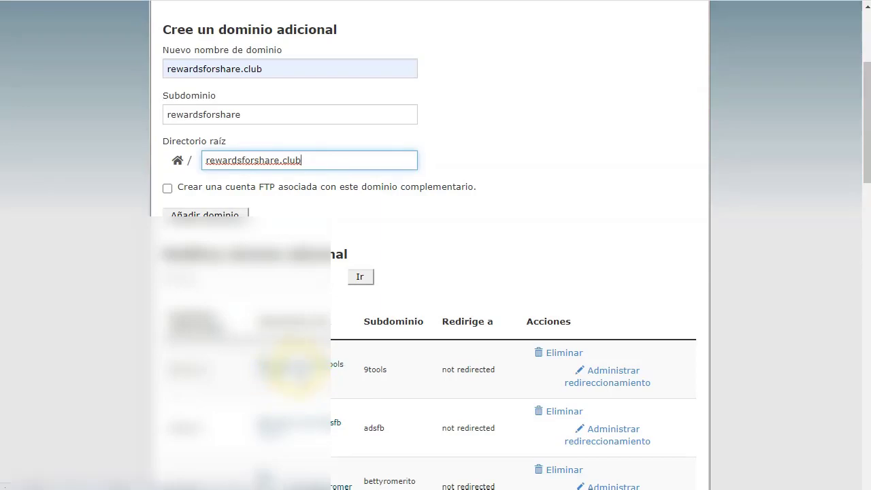
Copy the public_html/ prefix from the root directory of 9tools.xyz and cancel changing that directory
click(282, 372)
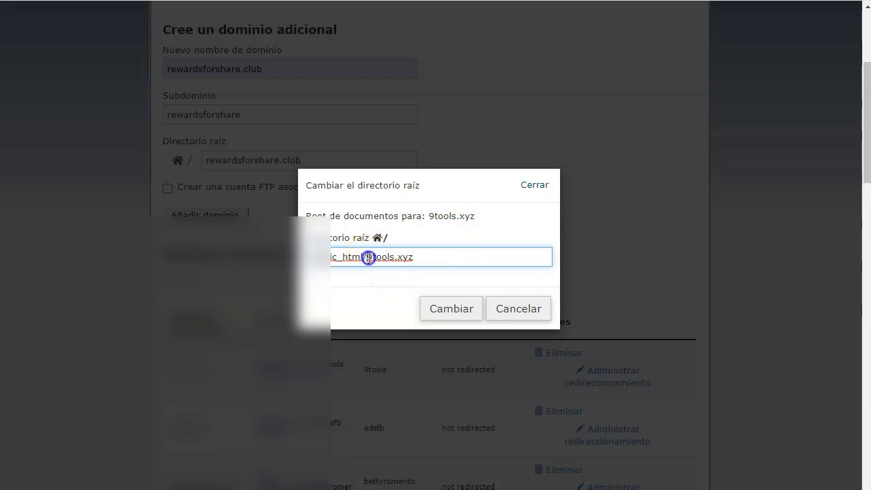
drag(367, 258, 303, 257)
right_click(306, 256)
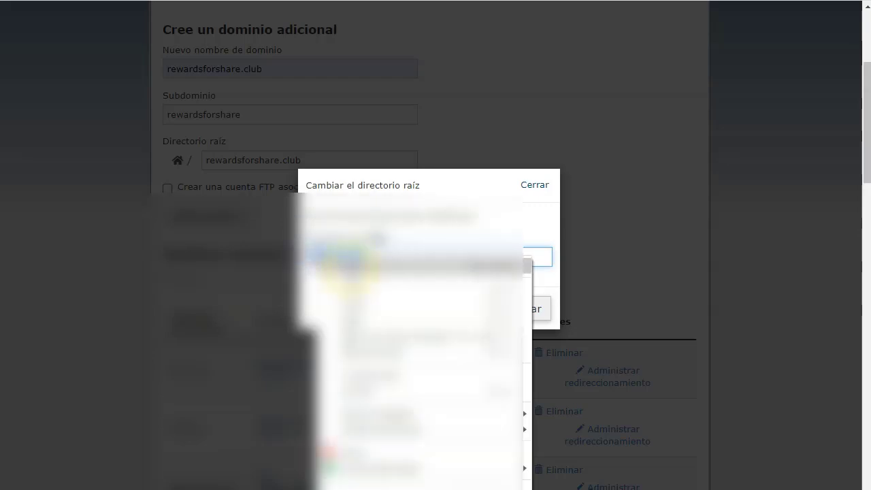
click(359, 303)
click(525, 310)
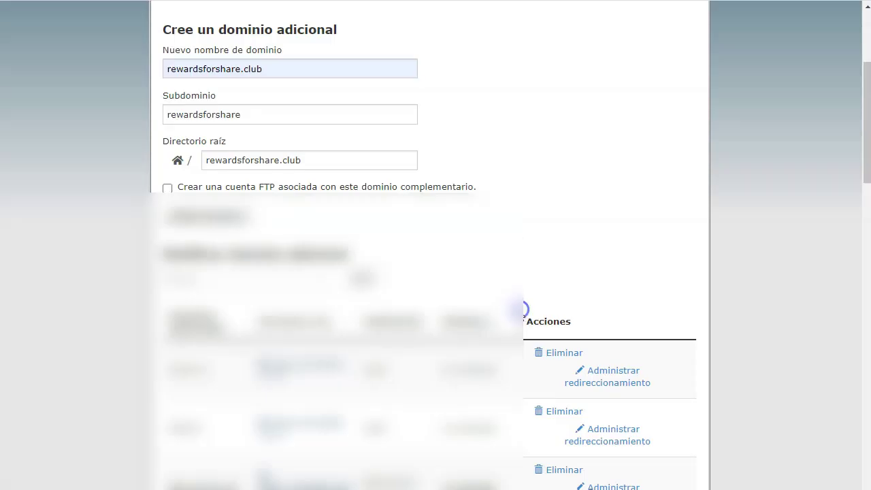
Set the new domain's root directory to public_html/rewardsforshare.club and review the additional domain form
click(321, 159)
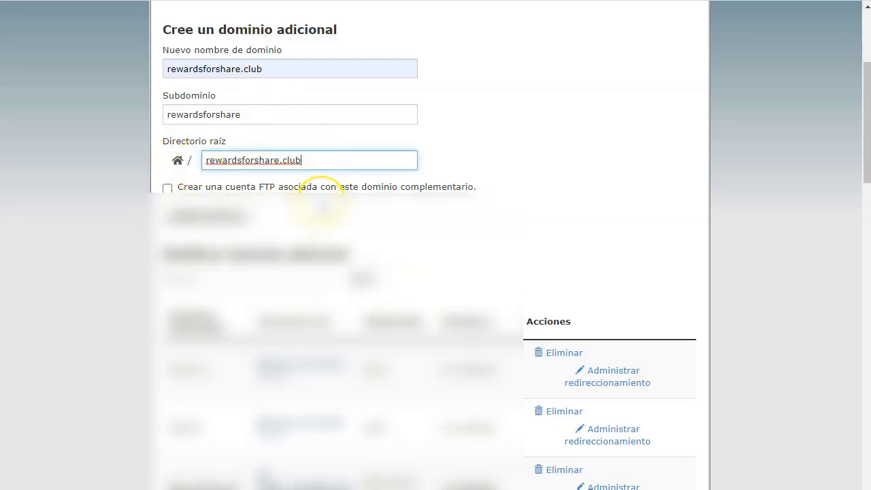
key(ctrl+a)
key(ctrl+v)
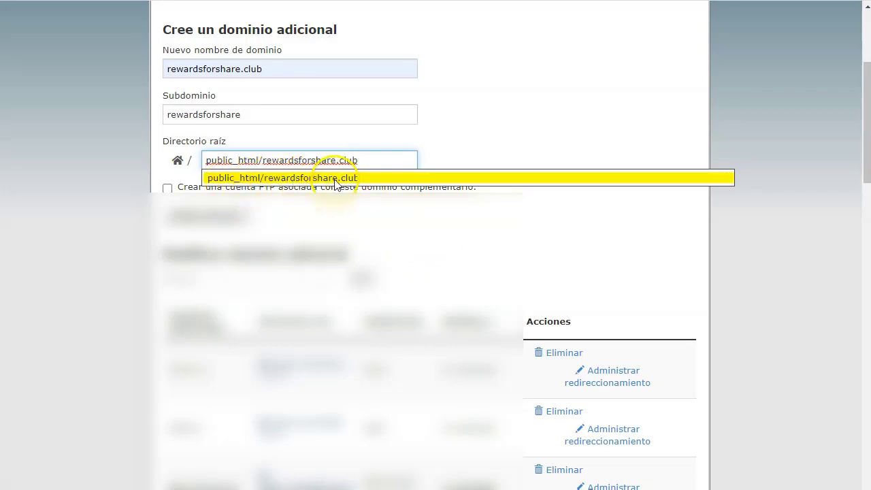
click(419, 178)
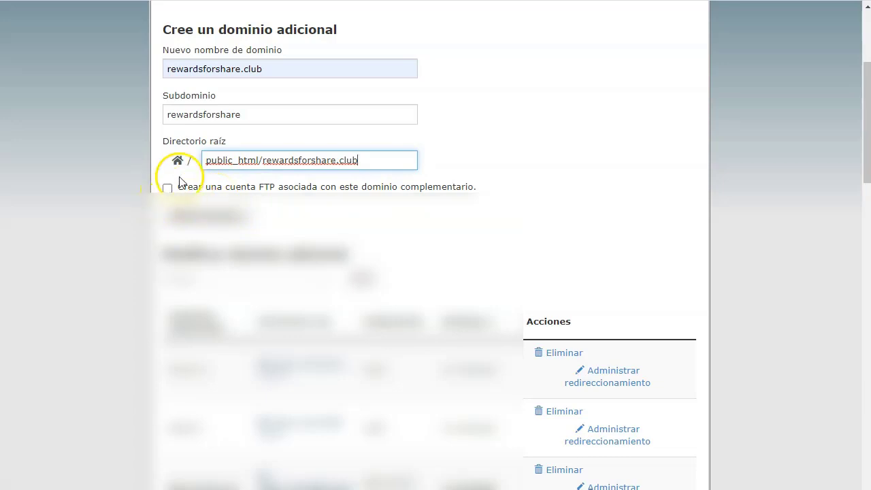
scroll(304, 207, up, 2)
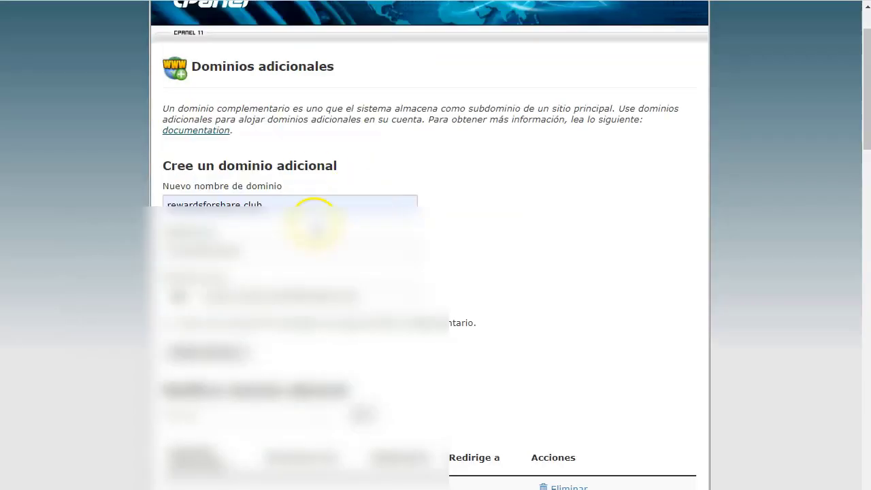
scroll(291, 255, down, 2)
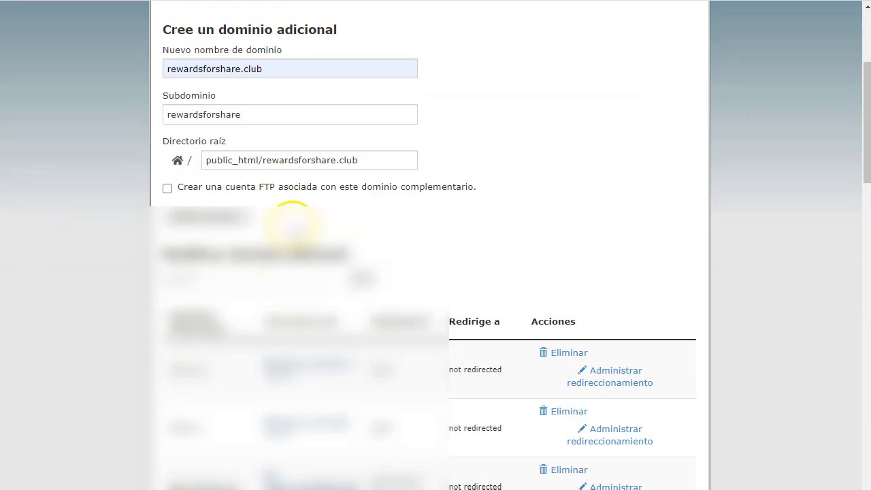
scroll(382, 277, down, 2)
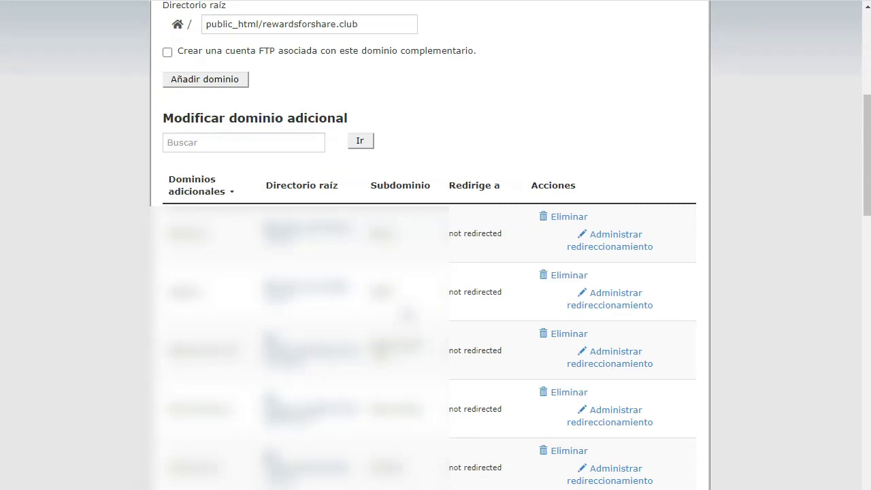
Open the cPanel file manager and display the contents of the rewardsforshare.club folder inside public_html
scroll(425, 276, up, 5)
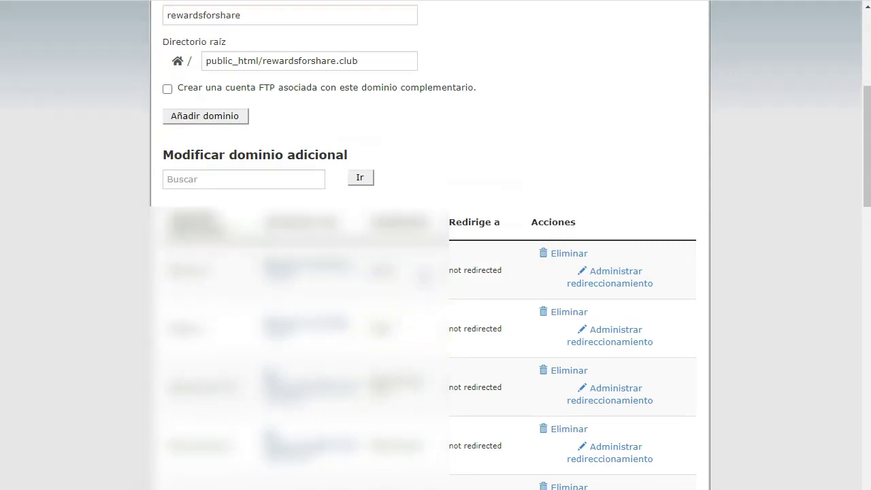
click(166, 24)
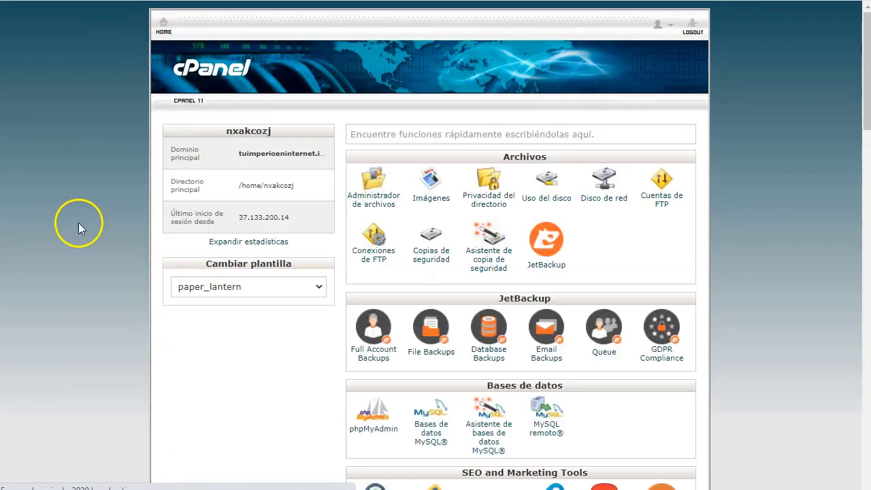
click(383, 205)
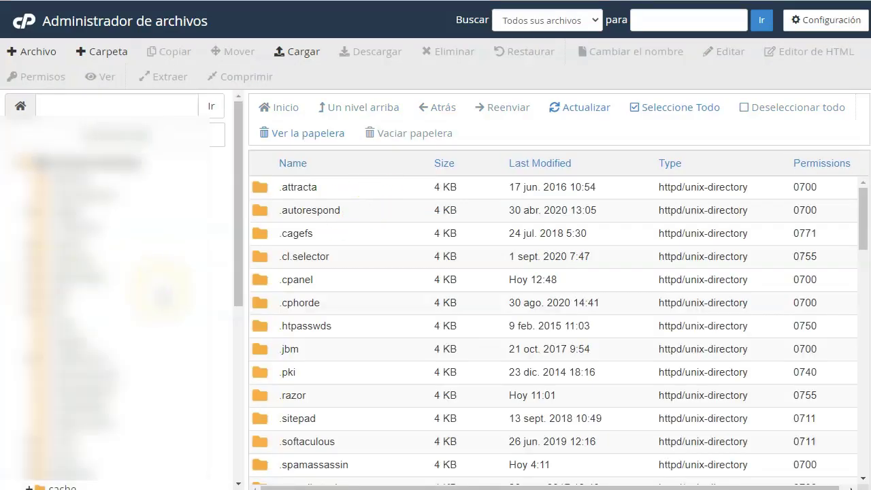
scroll(163, 293, down, 10)
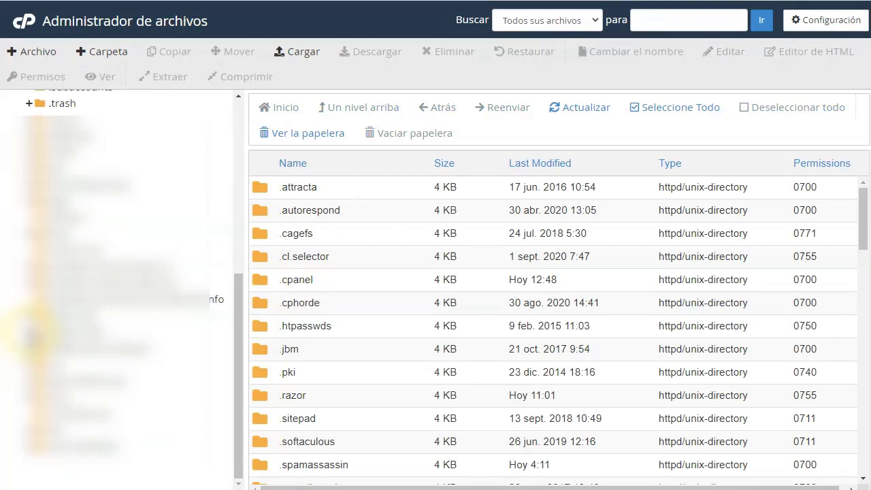
click(28, 332)
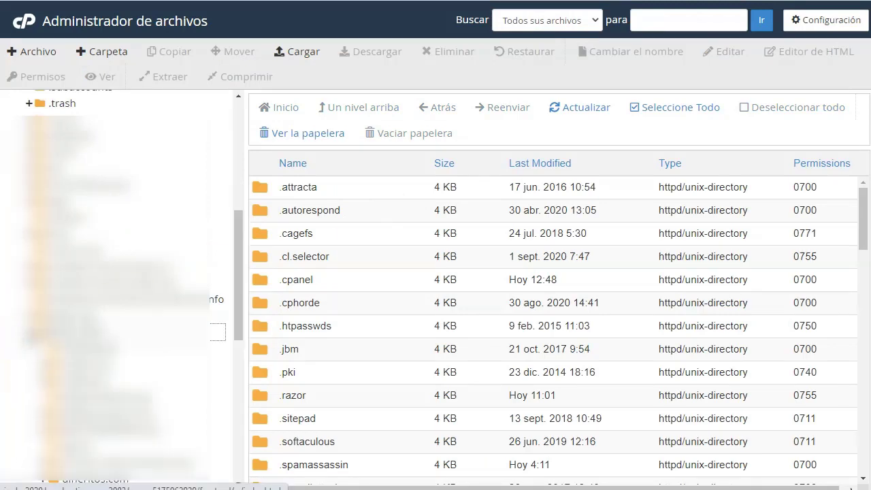
scroll(129, 292, down, 5)
click(109, 351)
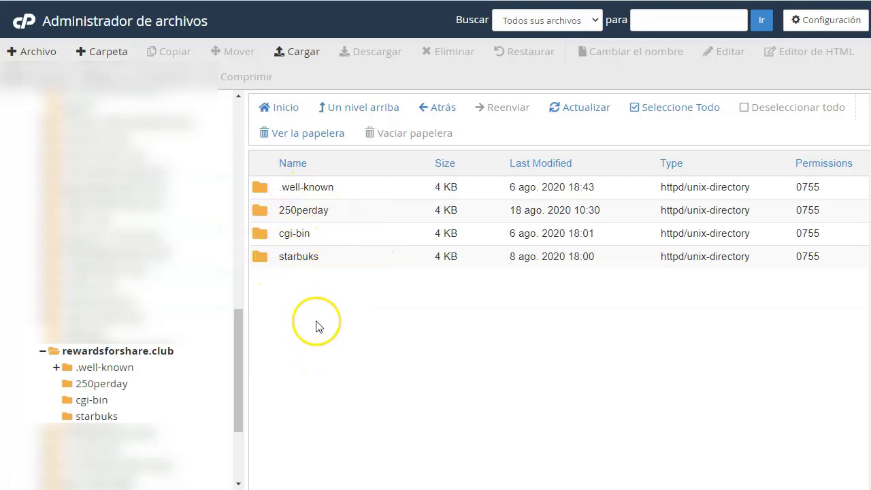
Copy rewardsforshare.club from the folder path and visit that address in a new browser page
scroll(100, 293, up, 10)
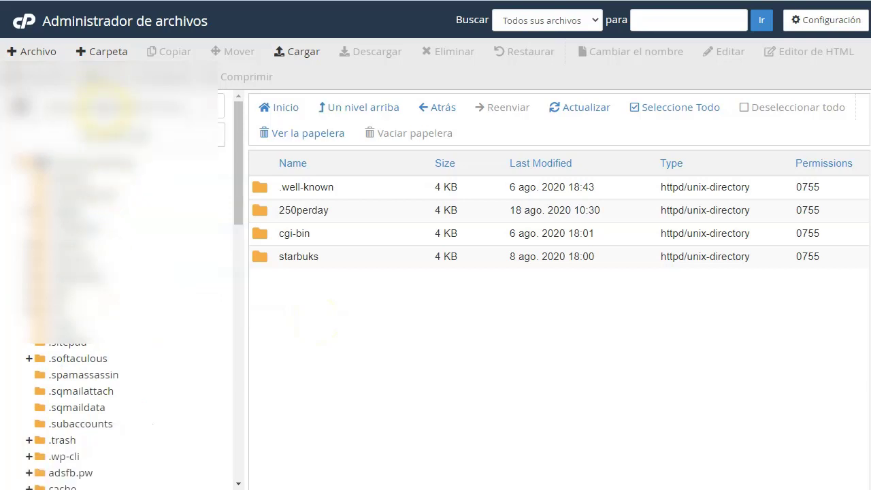
click(117, 111)
drag(184, 111, 207, 109)
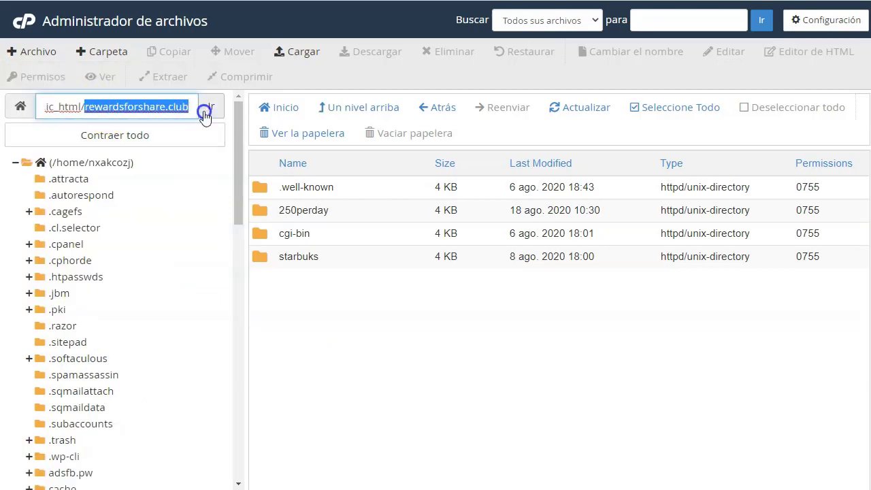
right_click(177, 110)
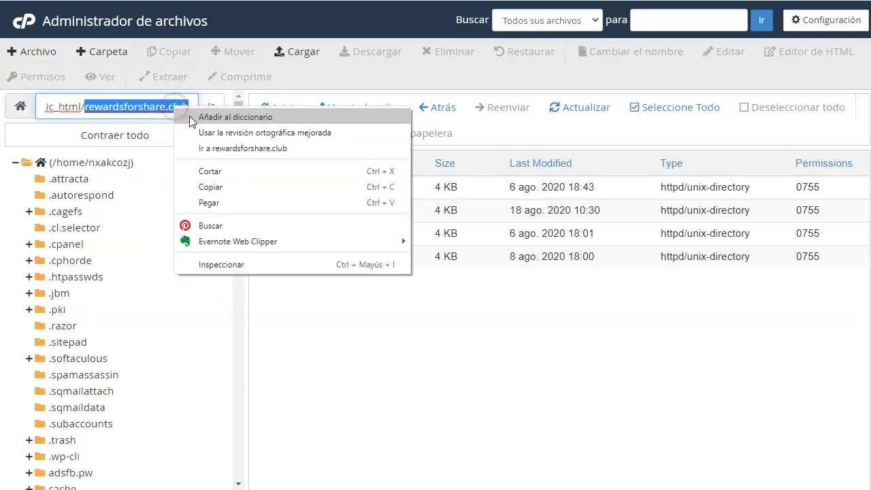
click(215, 187)
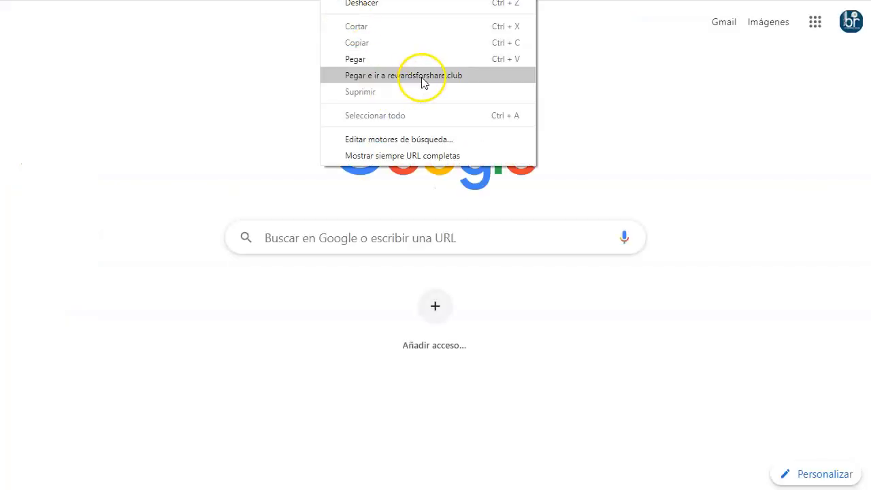
click(420, 76)
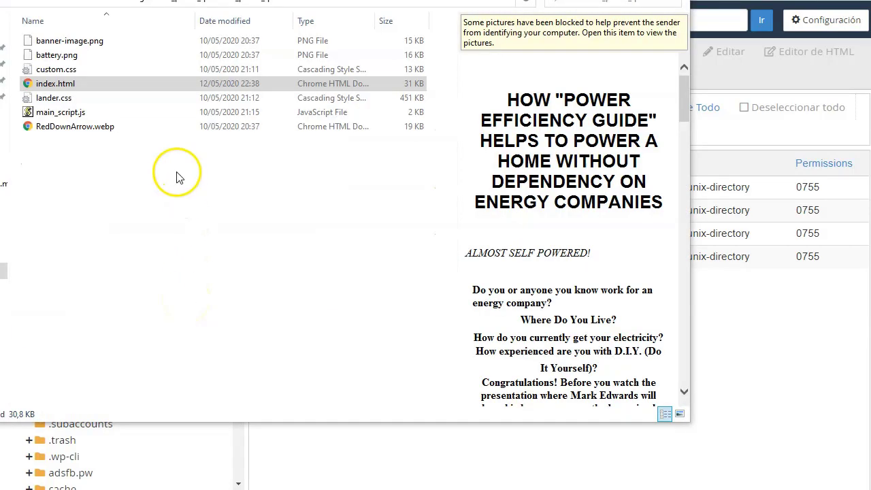
In File Explorer, examine the landing page files in the inner 4_power_quiz folder and how that folder is nested
click(141, 85)
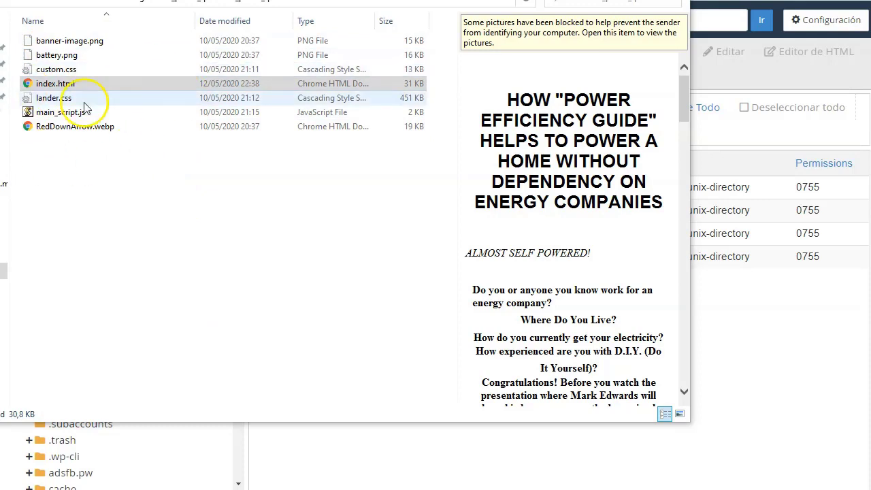
drag(340, 1, 342, 11)
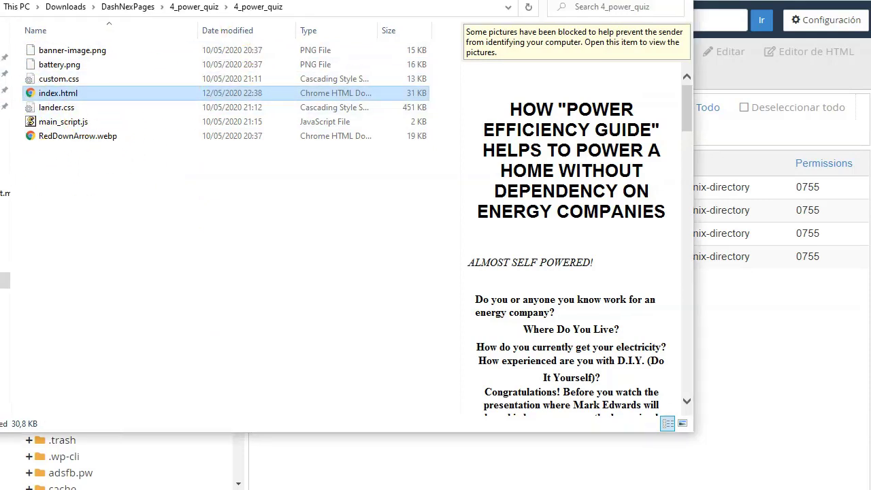
click(187, 12)
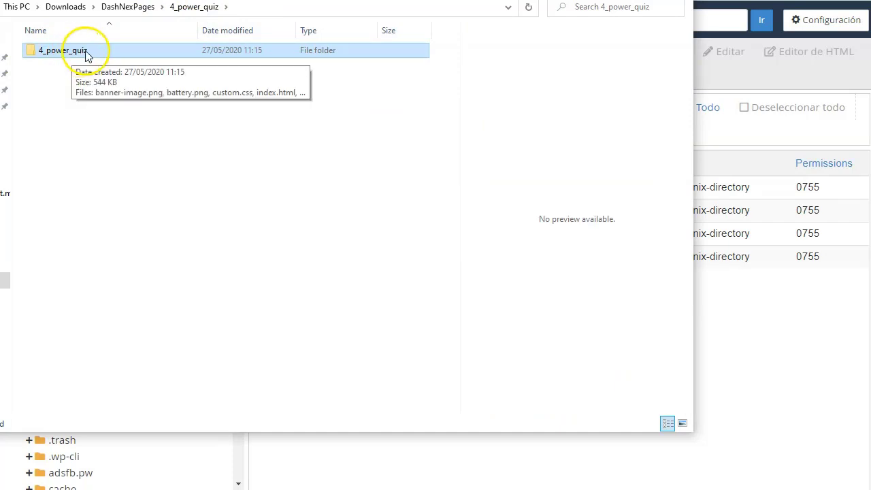
double_click(88, 55)
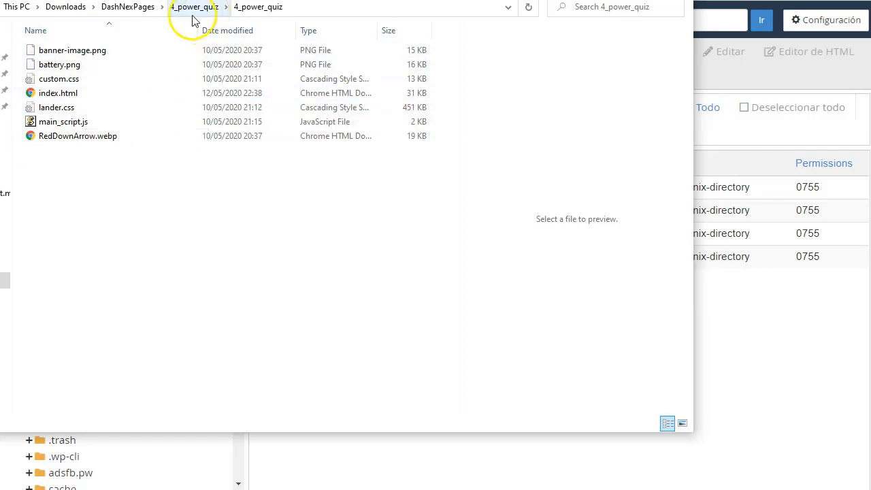
Open index.html in the browser and review the power quiz landing page from header to footer
double_click(99, 93)
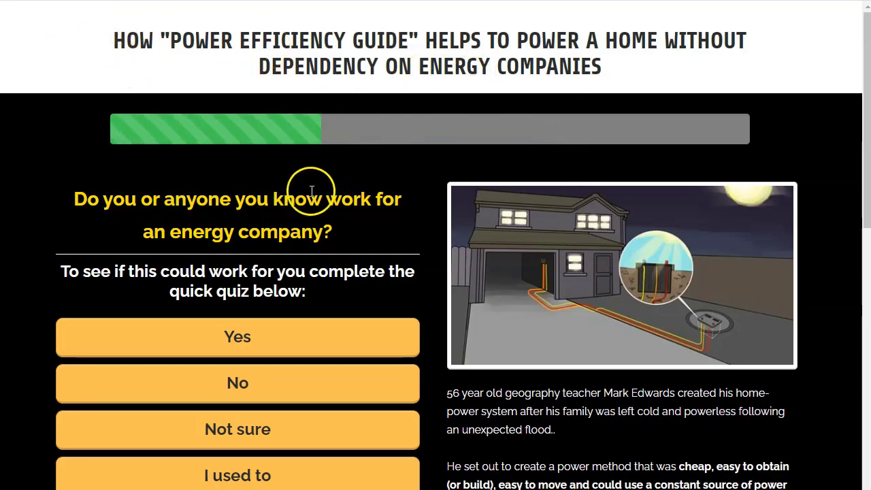
scroll(313, 190, down, 9)
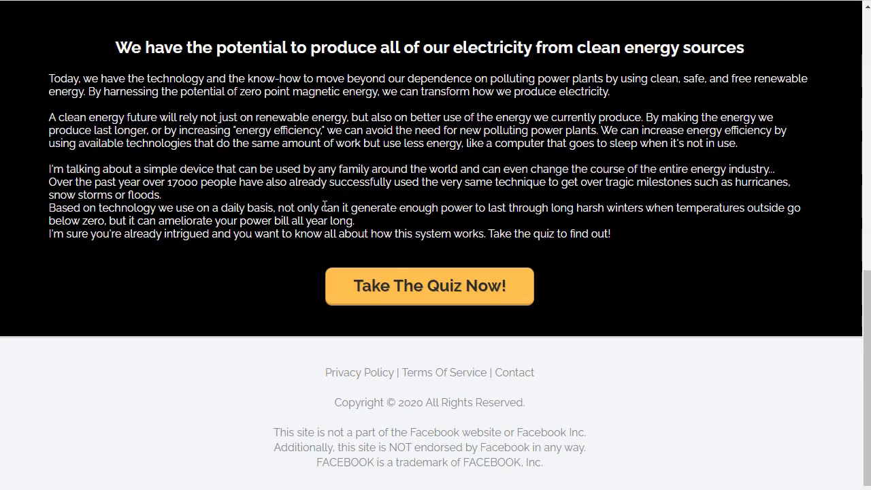
scroll(325, 205, up, 9)
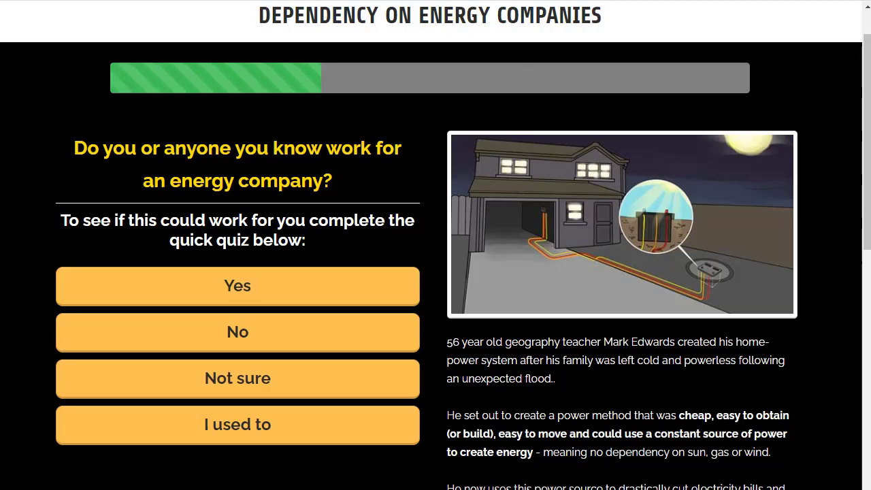
key(alt+Tab)
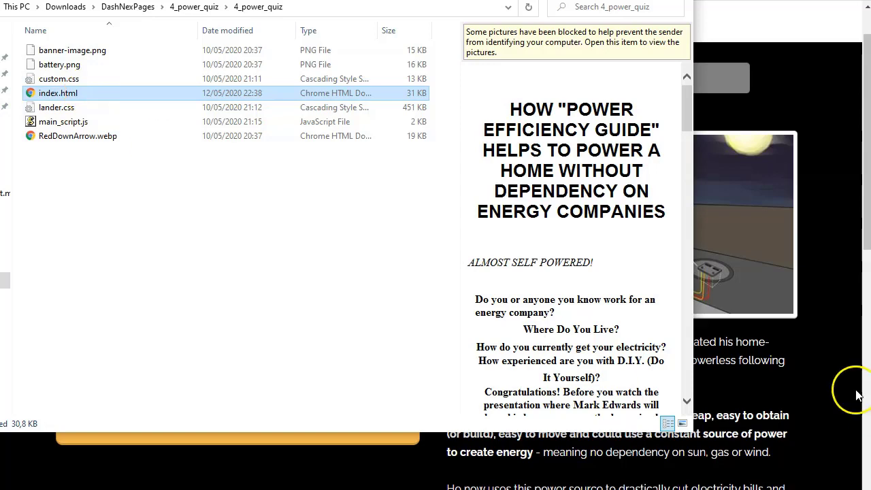
click(831, 367)
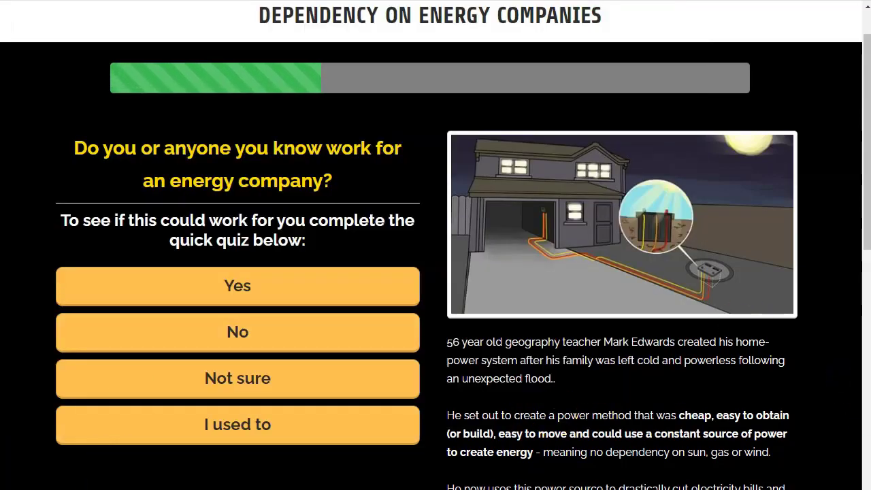
Return to File Explorer and compress the inner 4_power_quiz folder into a ZIP archive named 4_power_quiz.zip
key(alt+Tab)
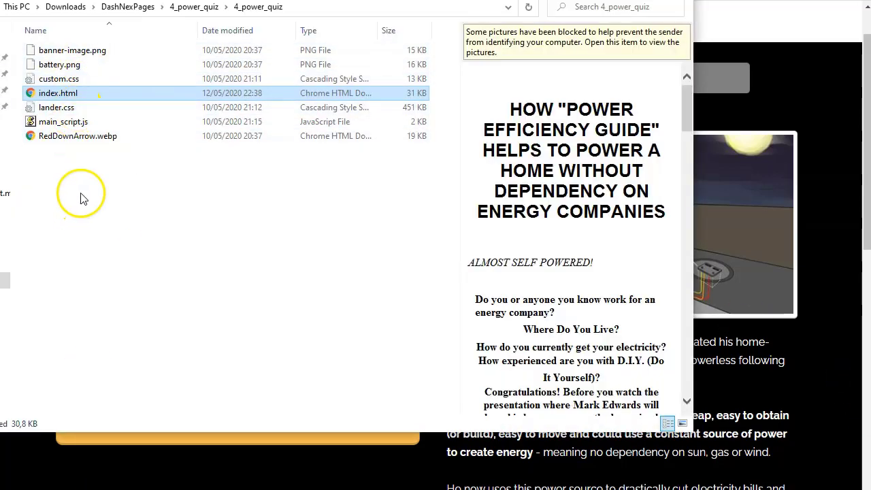
click(197, 8)
double_click(91, 49)
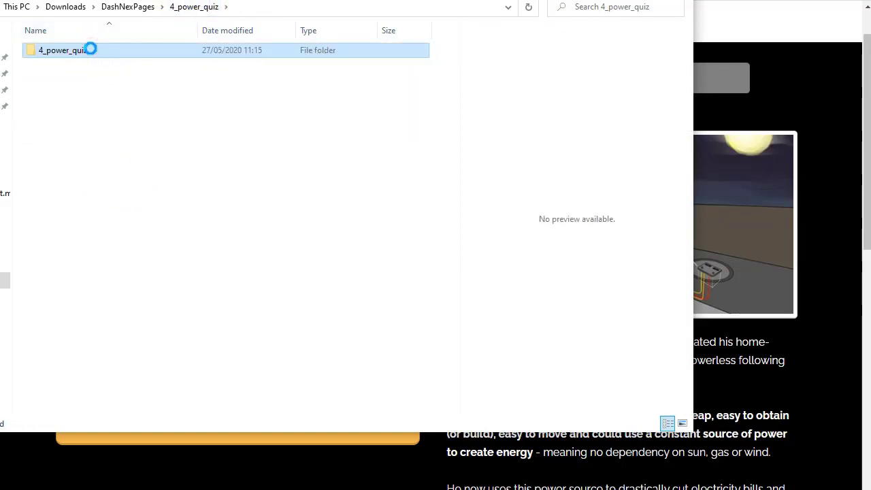
right_click(93, 54)
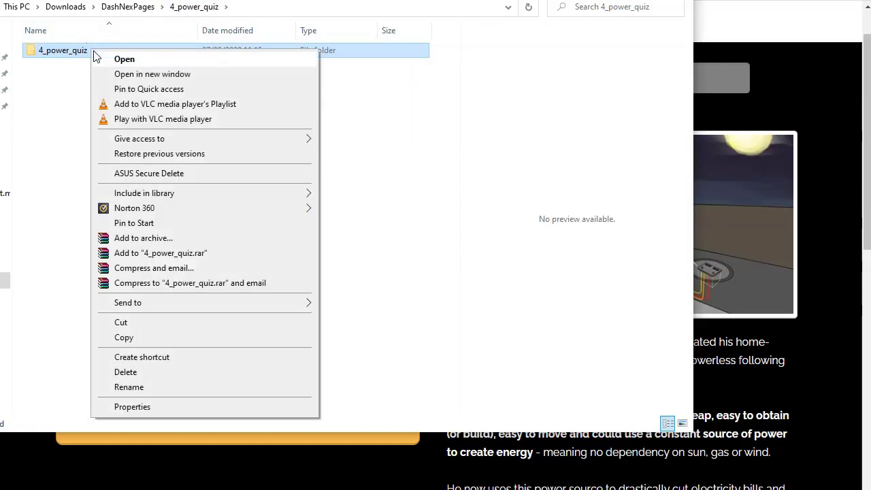
click(153, 239)
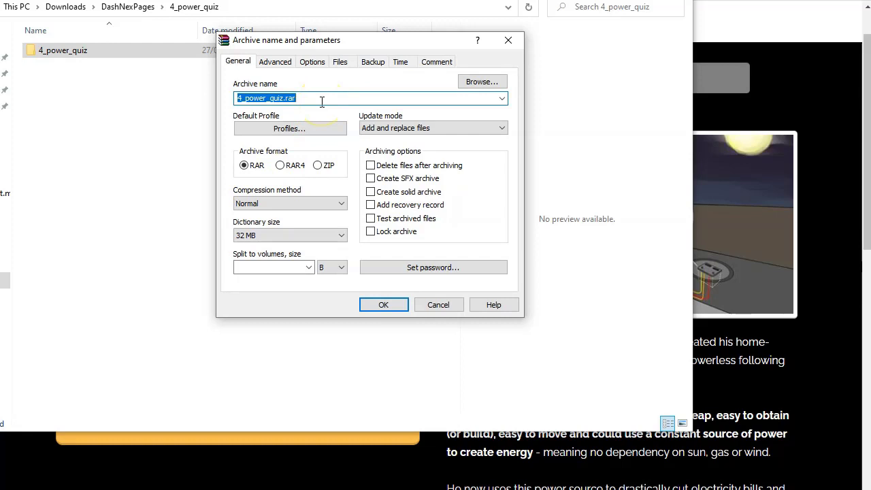
click(317, 165)
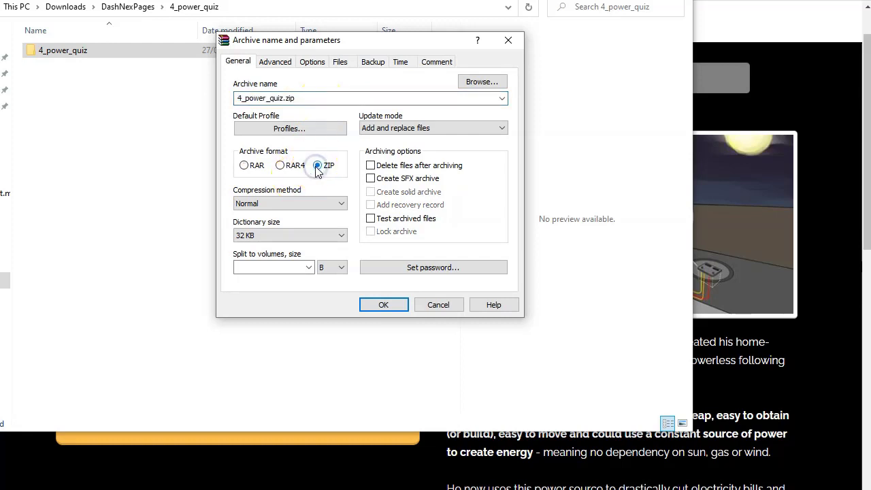
click(386, 307)
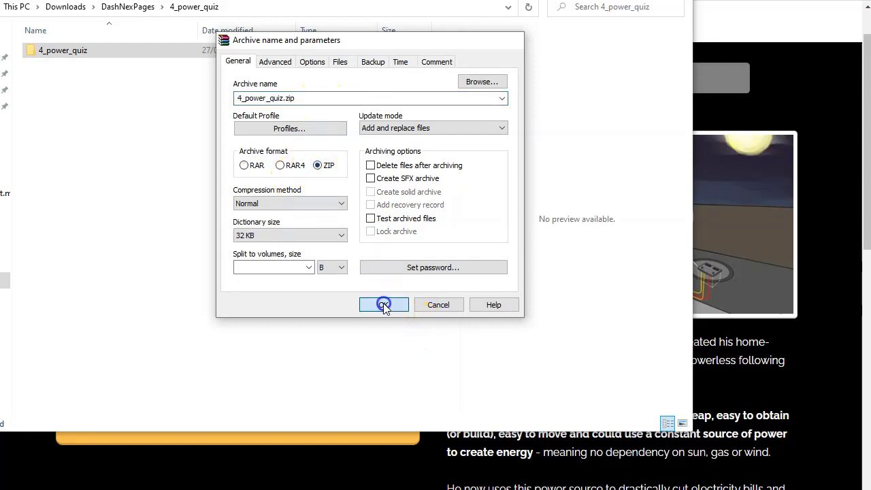
click(93, 65)
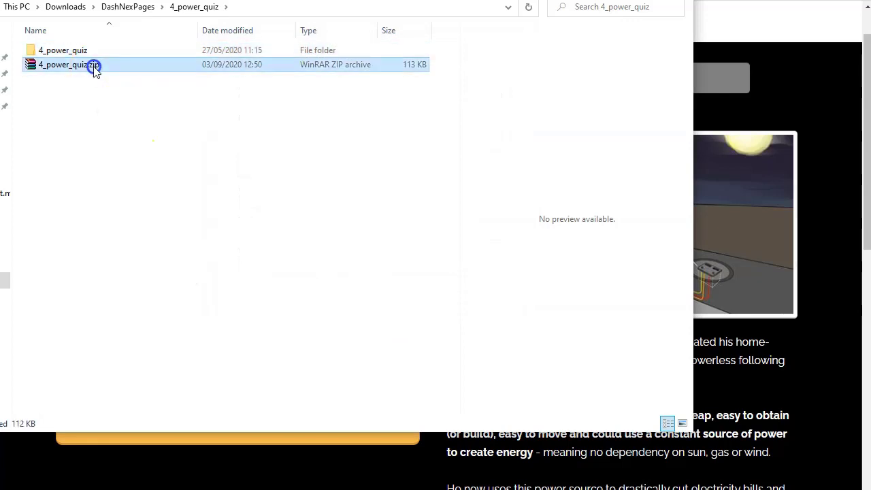
Check the index.html file inside the inner 4_power_quiz folder and go back to the parent folder
double_click(85, 53)
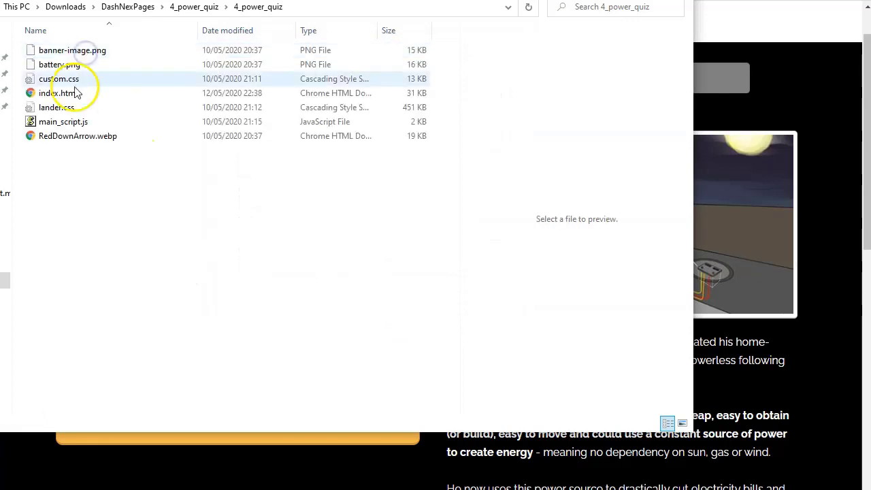
click(78, 95)
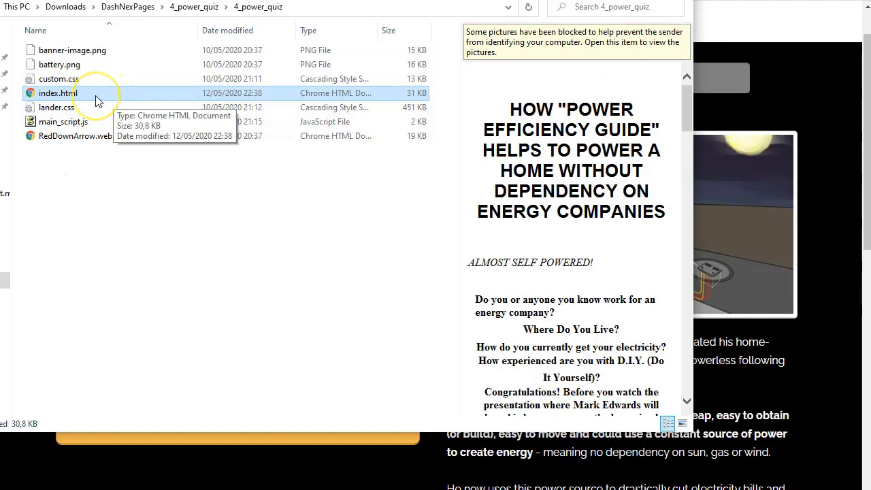
click(194, 7)
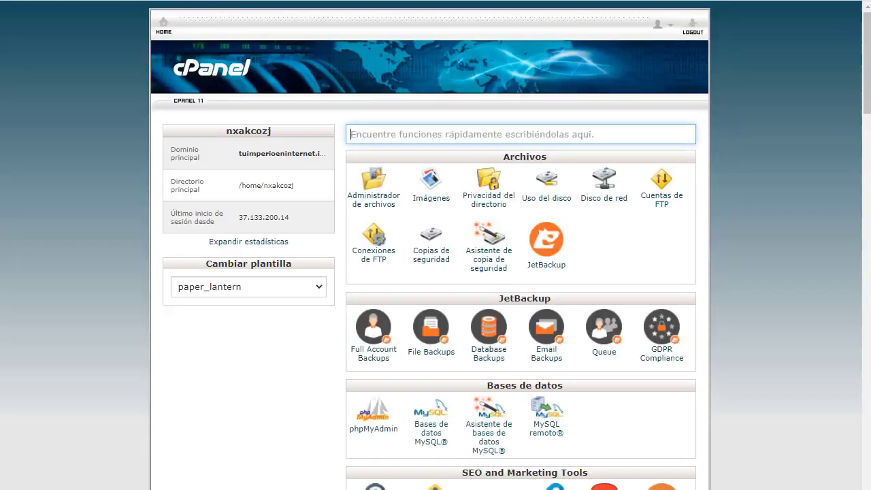
Create a new folder named energy in public_html/rewardsforshare.club with the cPanel file manager
click(373, 199)
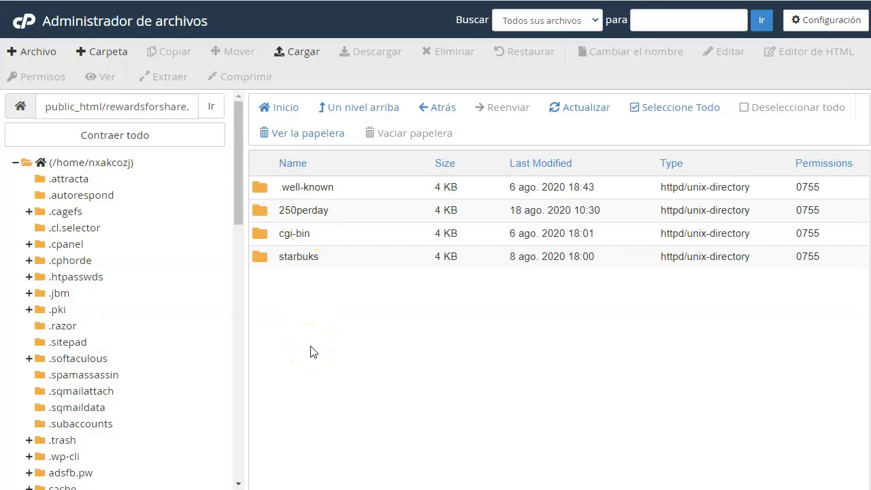
click(110, 55)
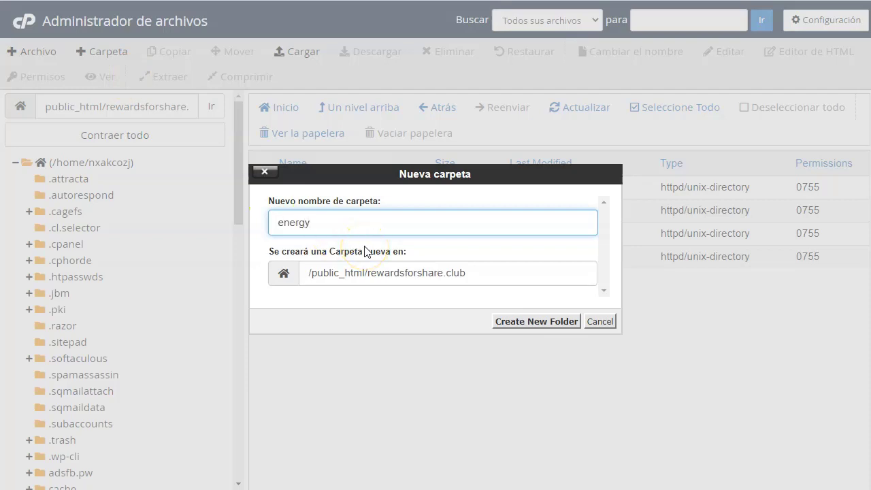
click(564, 323)
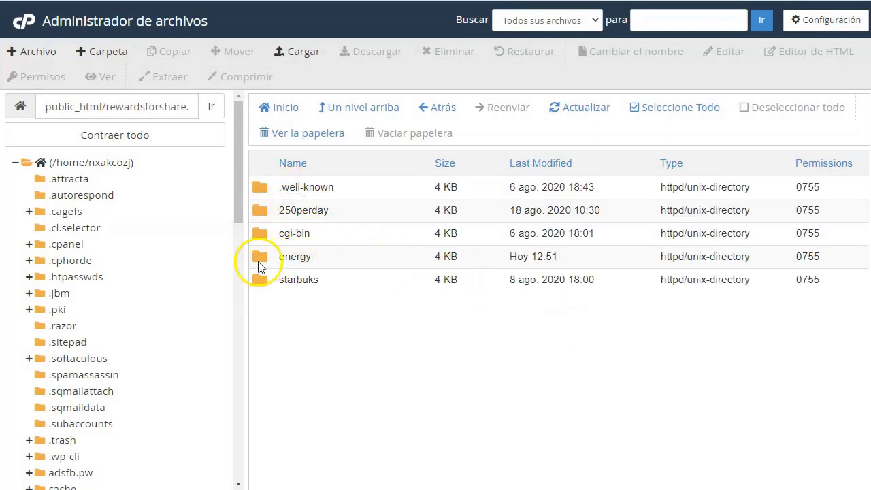
Upload 4_power_quiz.zip into the energy folder of rewardsforshare.club and return to the folder listing
double_click(261, 257)
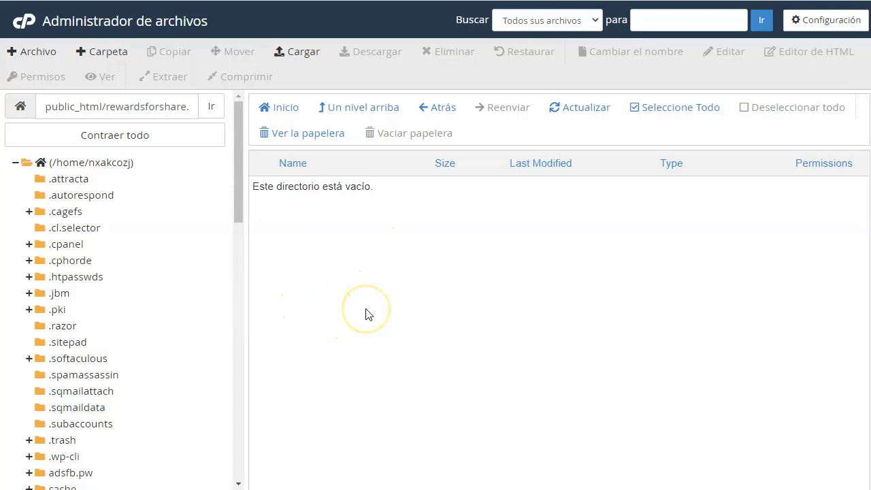
click(296, 55)
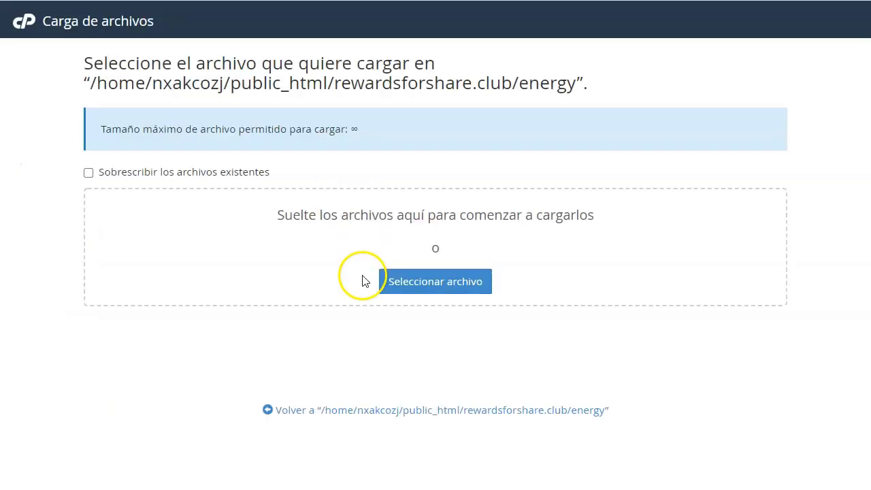
click(400, 283)
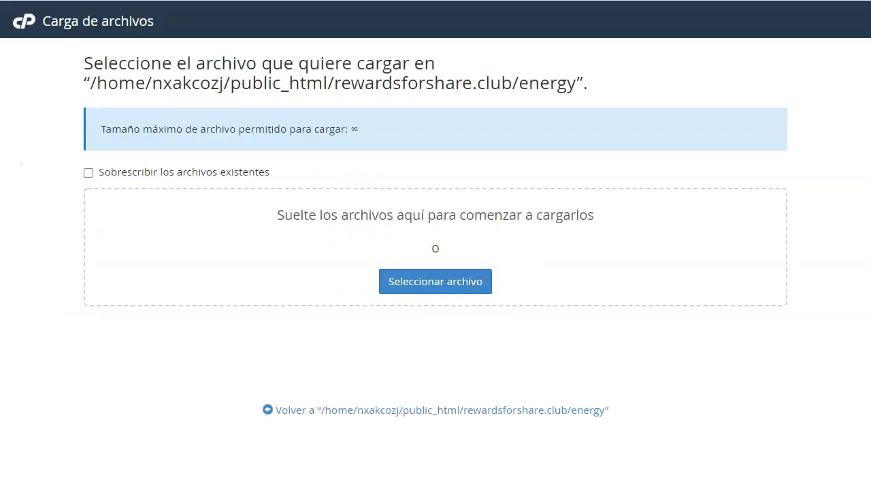
drag(272, 0, 51, 0)
key(Down)
click(515, 271)
drag(515, 272, 515, 282)
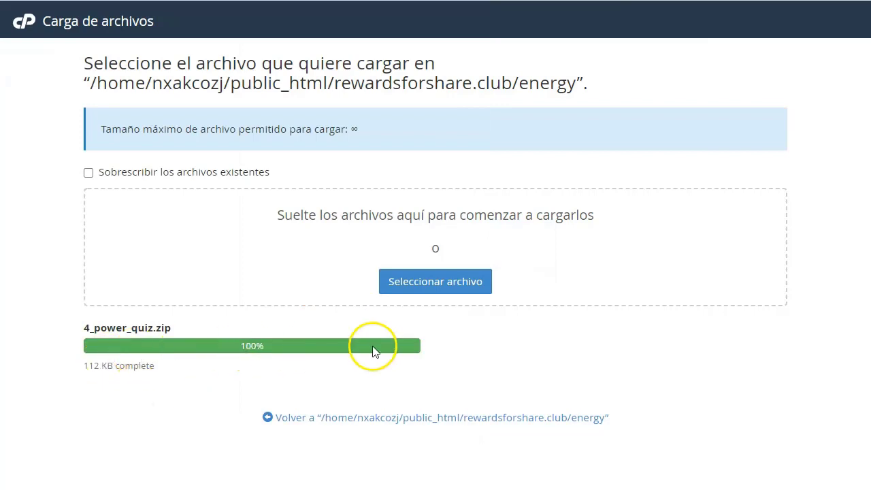
click(268, 418)
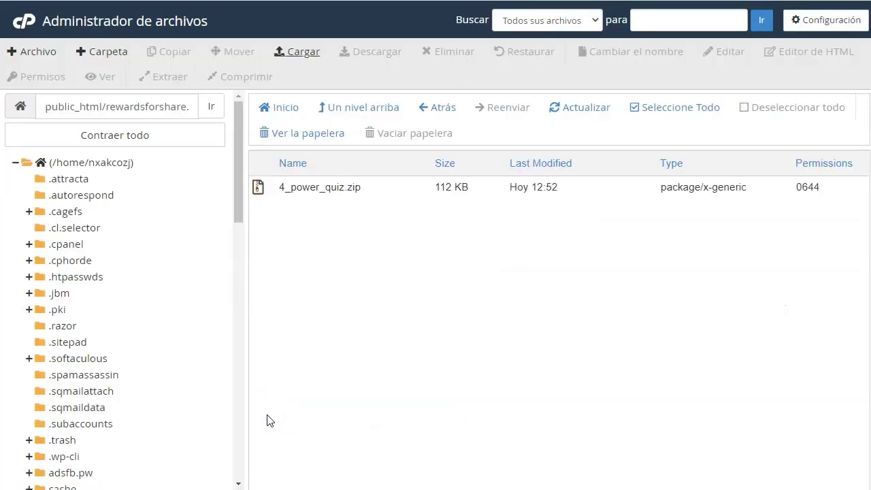
Copy rewardsforshare.club/energy from the current folder path and load it as a web address in a new browser tab
click(361, 187)
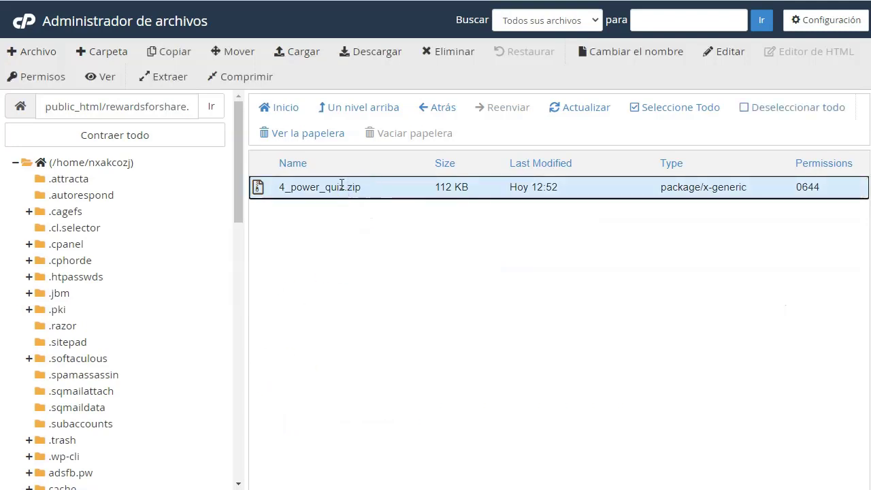
right_click(343, 183)
click(292, 258)
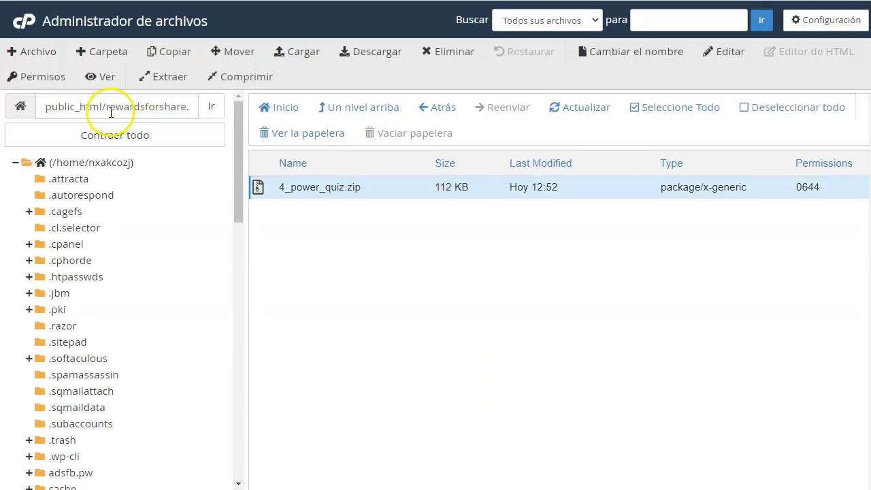
drag(111, 112, 239, 113)
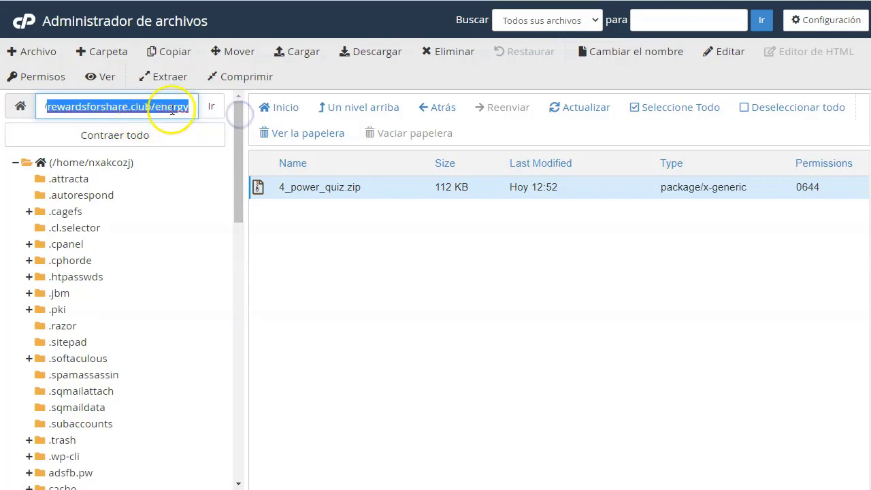
right_click(134, 106)
click(175, 151)
click(49, 107)
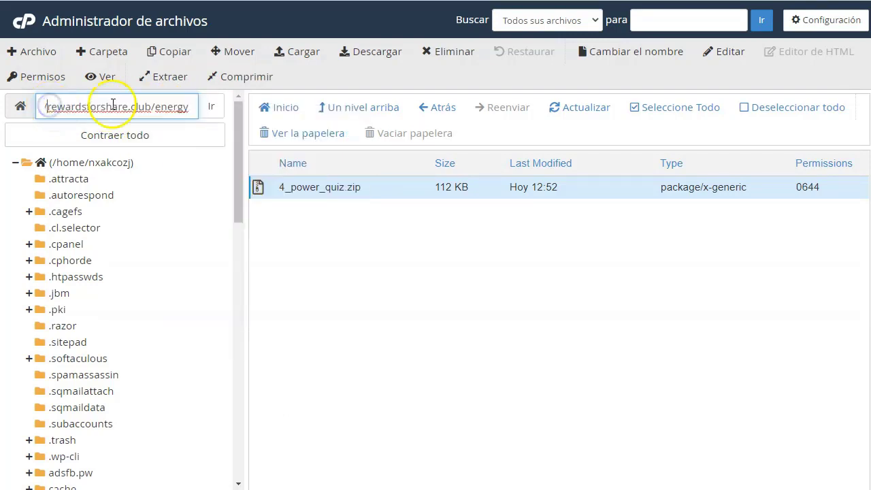
key(Left)
key(Left)
key(Left)
key(Left)
key(Left)
key(Left)
key(Left)
key(Left)
key(Left)
key(Left)
key(Left)
key(Left)
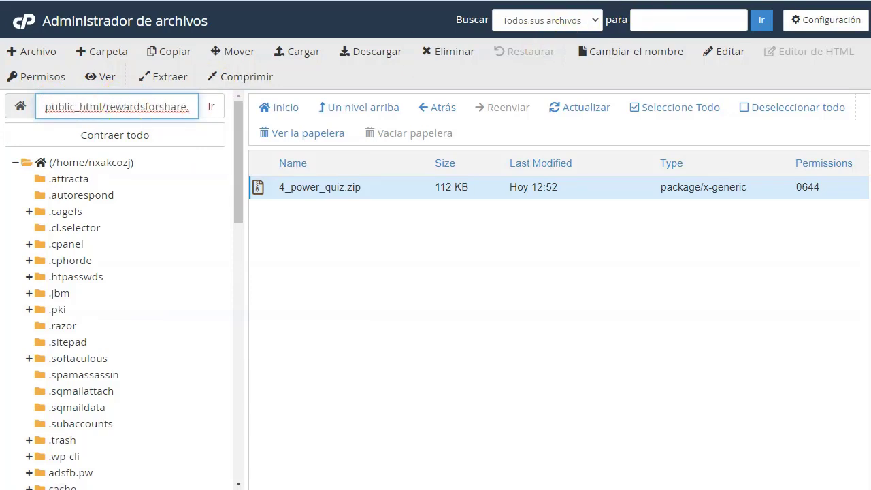
key(ctrl+t)
right_click(366, 0)
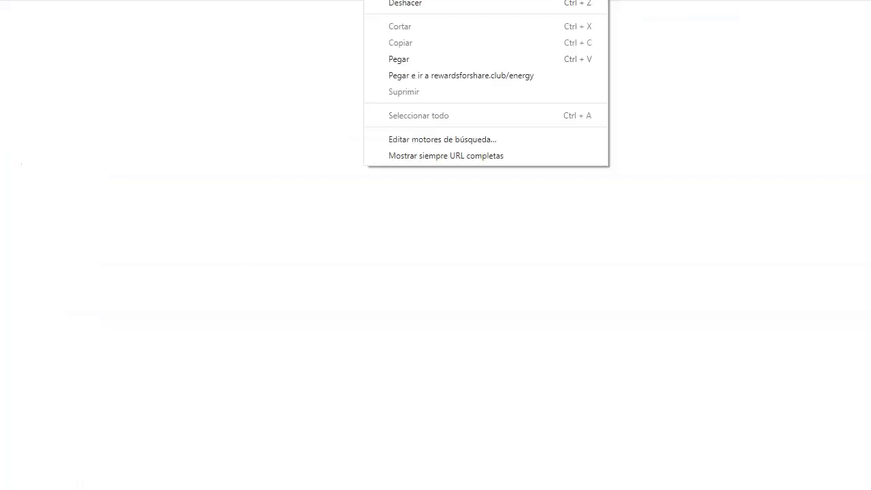
click(529, 76)
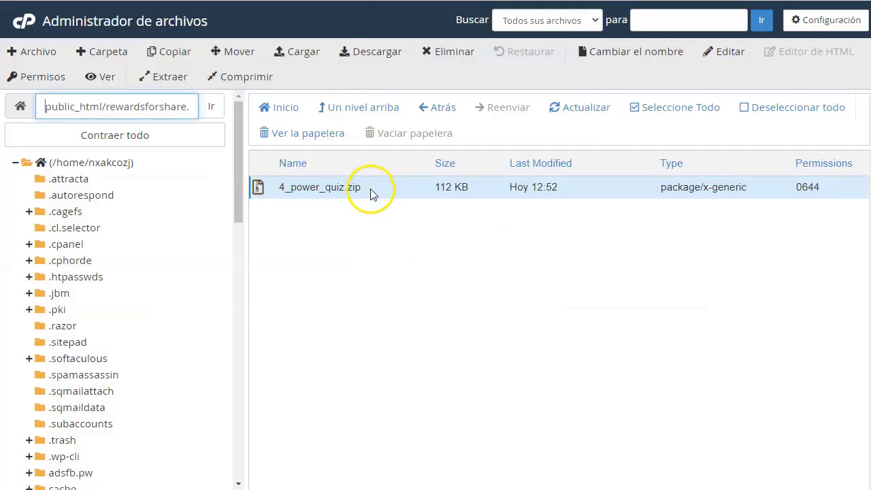
Extract 4_power_quiz.zip into /public_html/rewardsforshare.club/energy and open the extracted 4_power_quiz folder
right_click(370, 188)
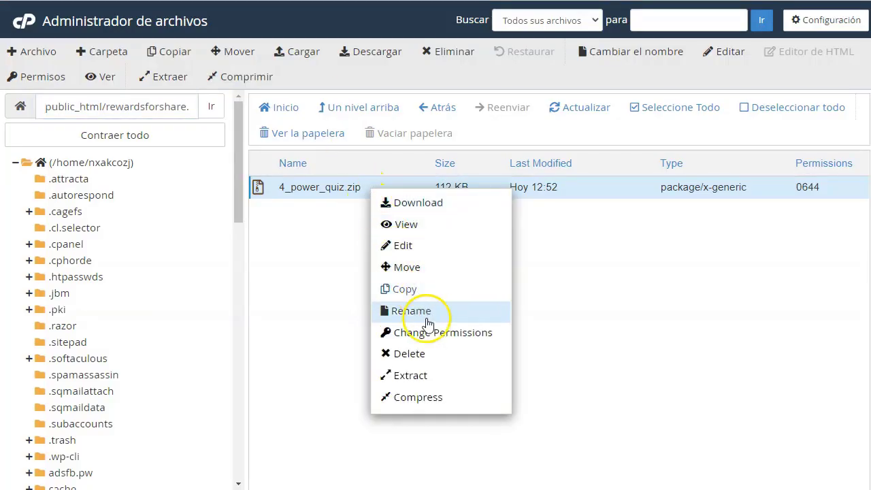
click(421, 383)
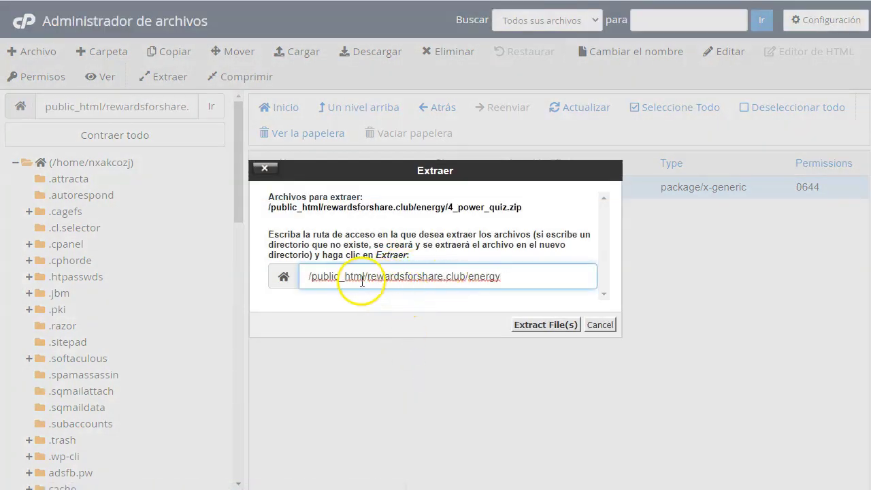
click(543, 327)
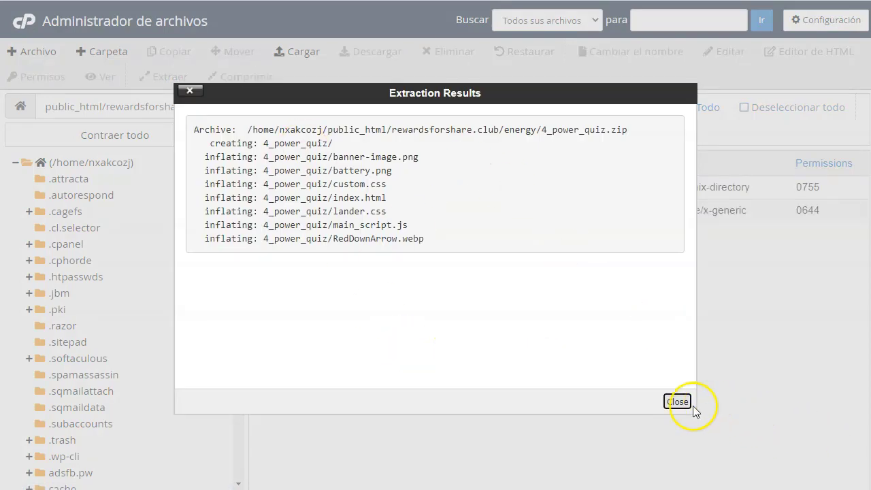
click(677, 401)
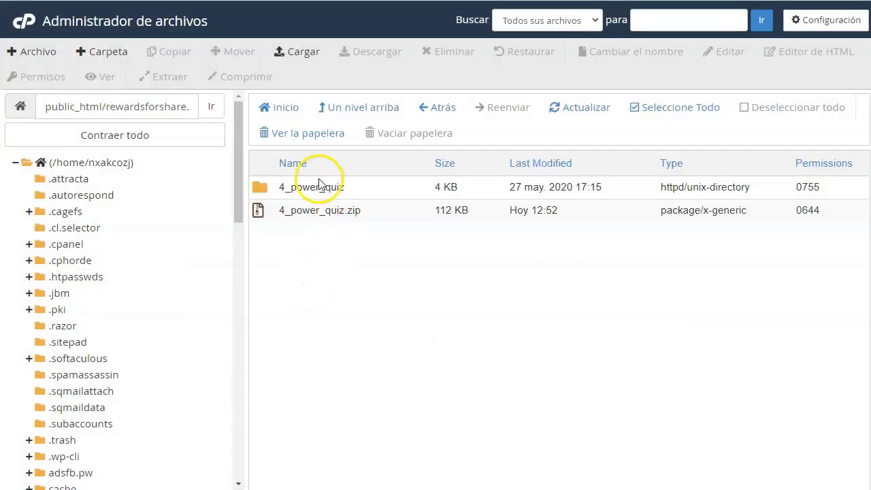
click(290, 189)
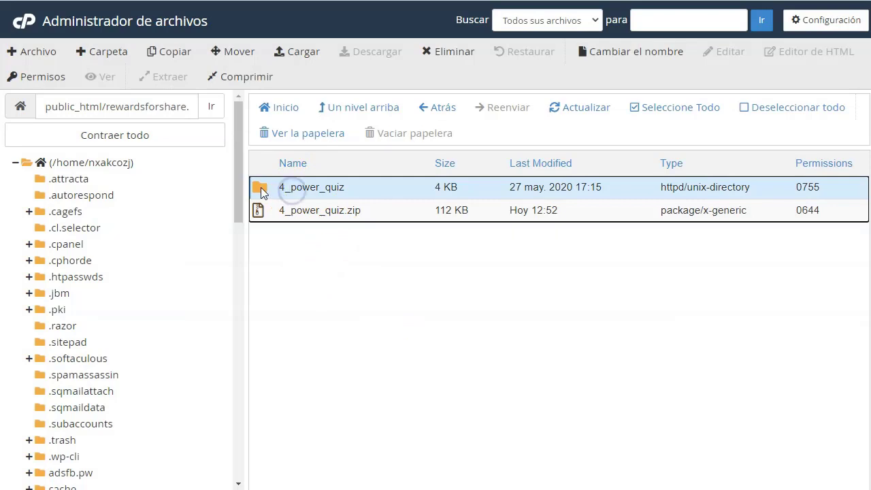
double_click(260, 187)
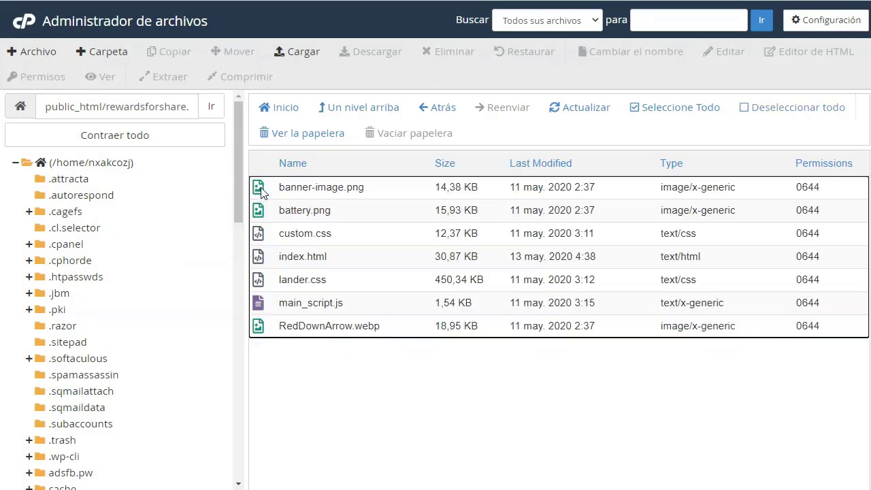
click(373, 402)
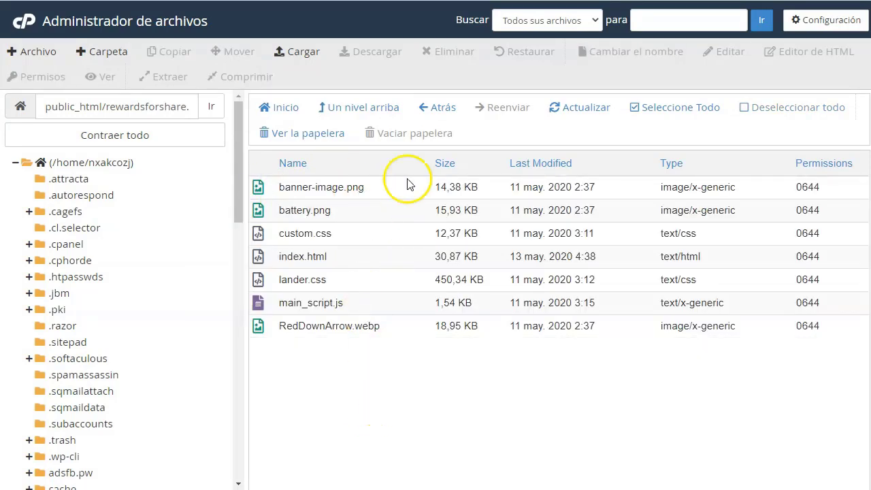
Load the copied address rewardsforshare.club/energy/4_power_quiz in the browser and review the landing page from header to footer
drag(107, 106, 190, 110)
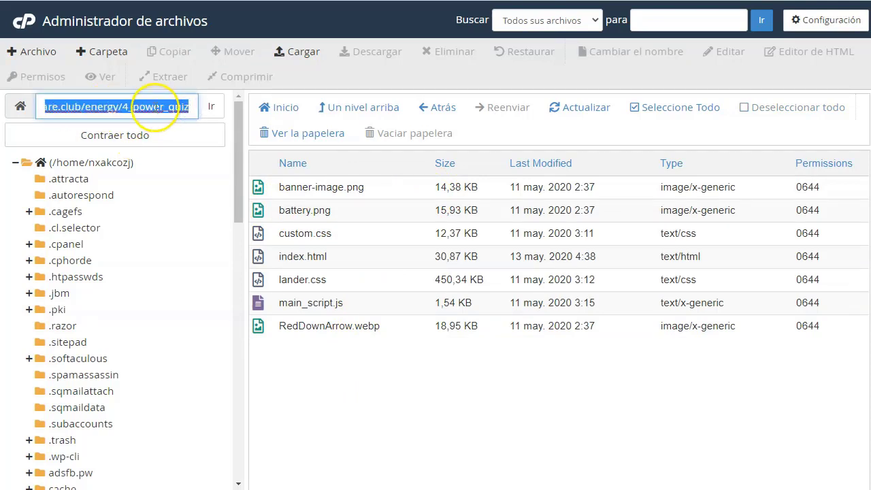
right_click(166, 109)
click(174, 156)
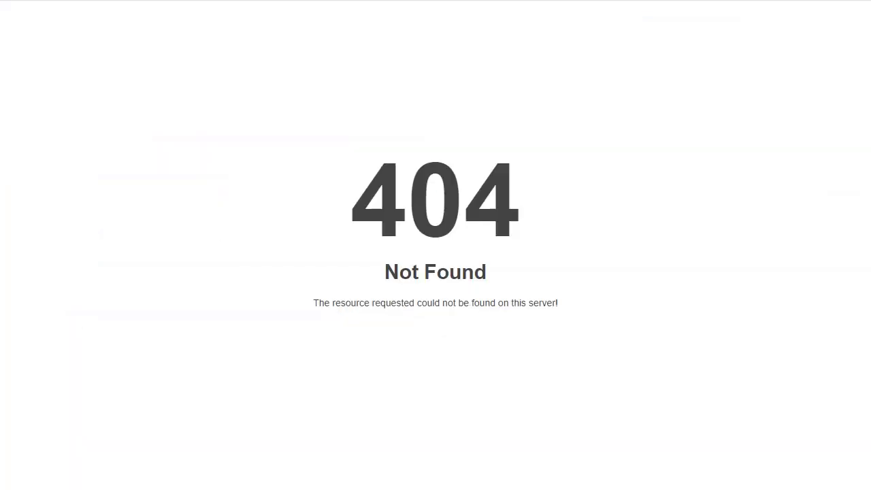
right_click(349, 2)
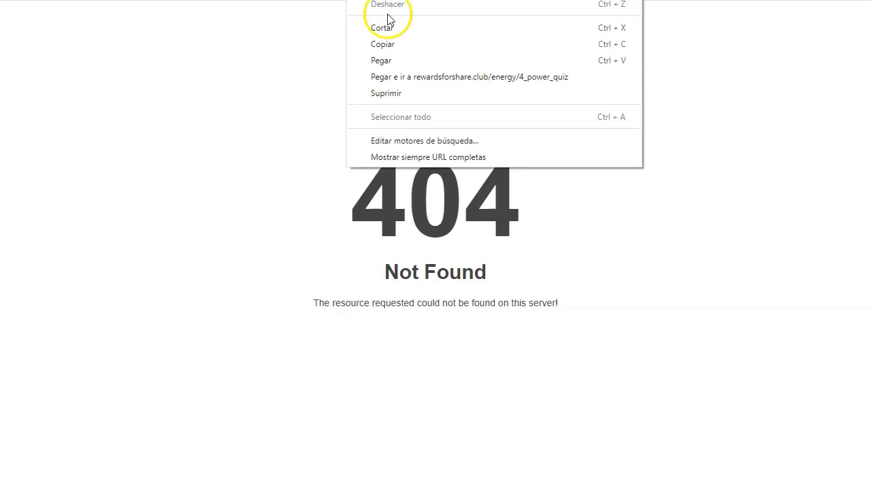
click(467, 82)
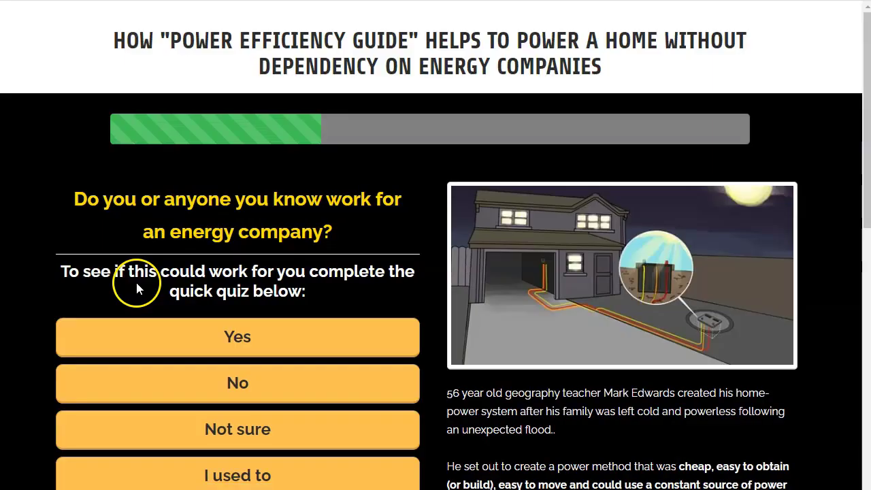
scroll(334, 245, down, 5)
scroll(332, 250, down, 1)
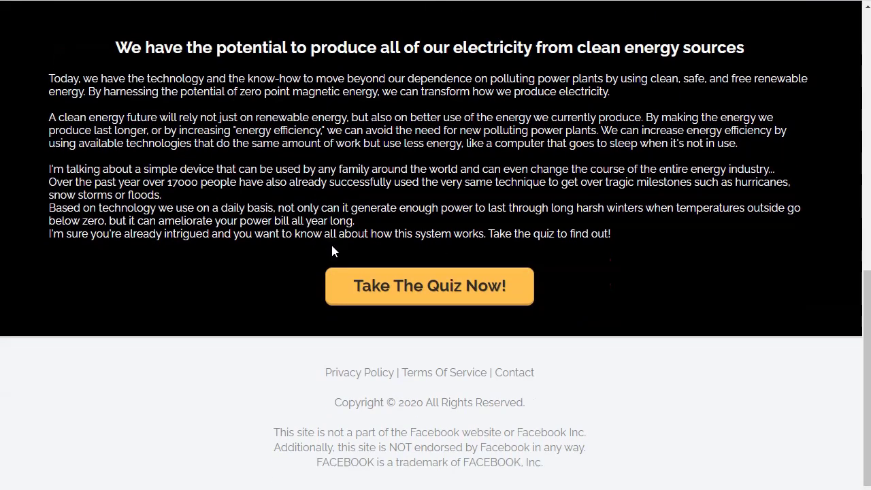
scroll(332, 250, up, 6)
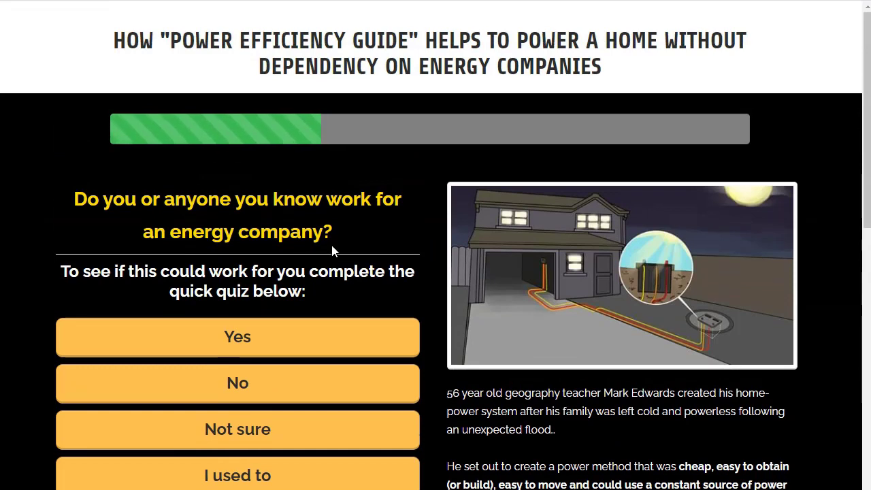
click(642, 80)
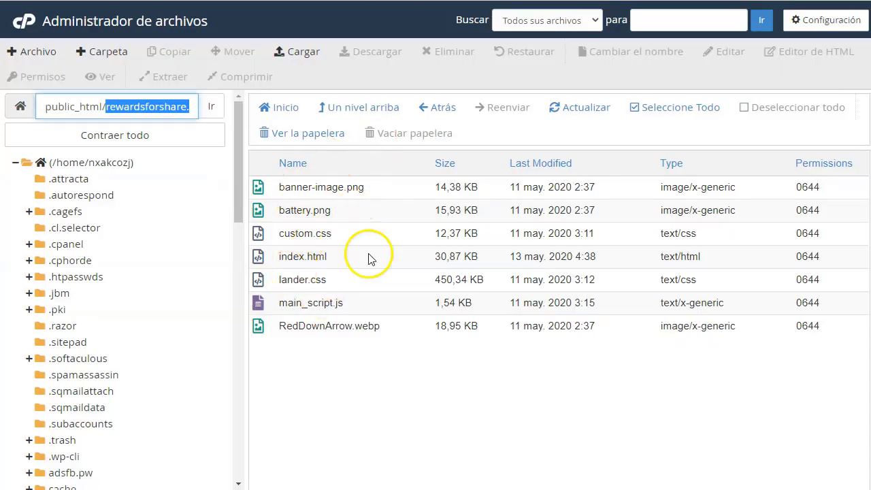
Move all the landing page files from the 4_power_quiz folder up to /public_html/rewardsforshare.club/energy
drag(360, 402, 284, 260)
click(424, 349)
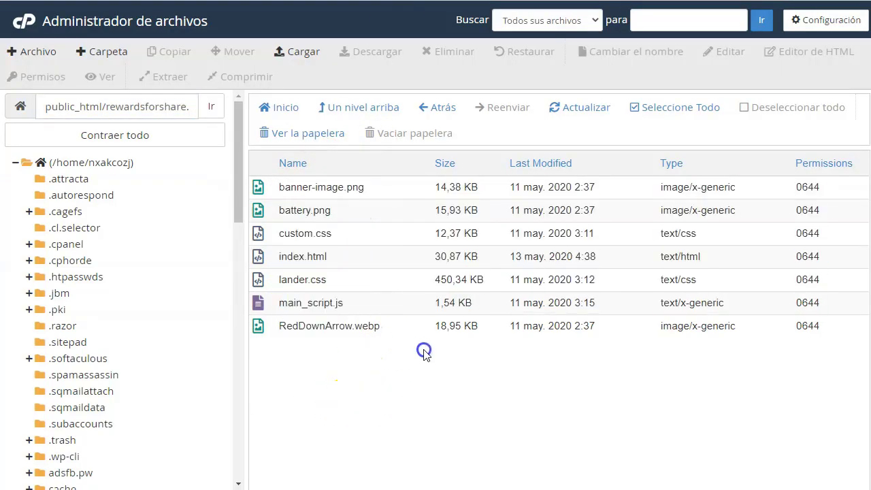
click(354, 331)
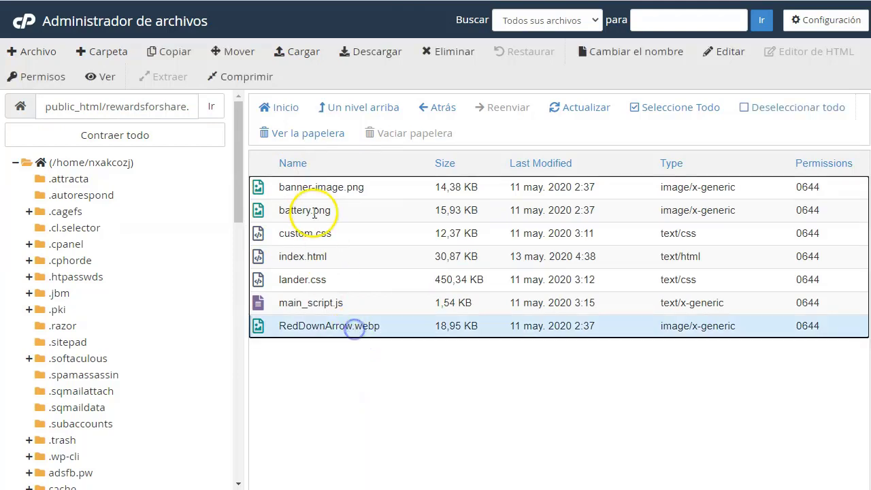
shift+click(313, 181)
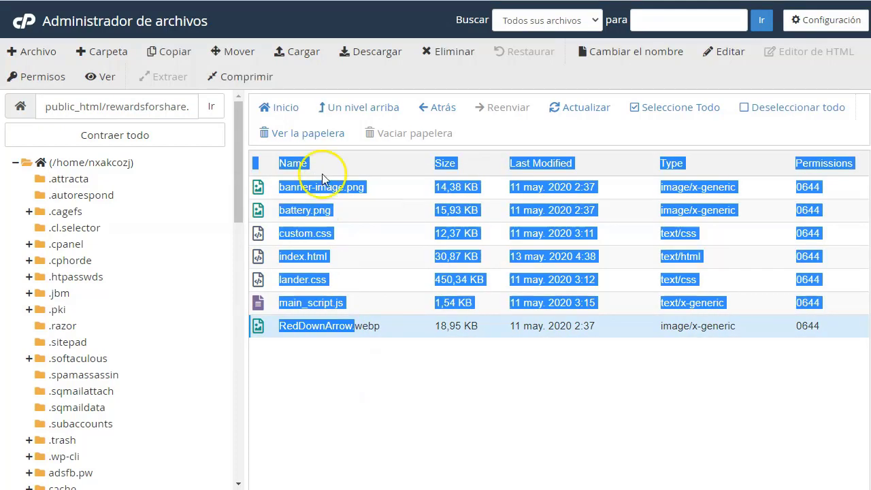
click(234, 52)
click(238, 57)
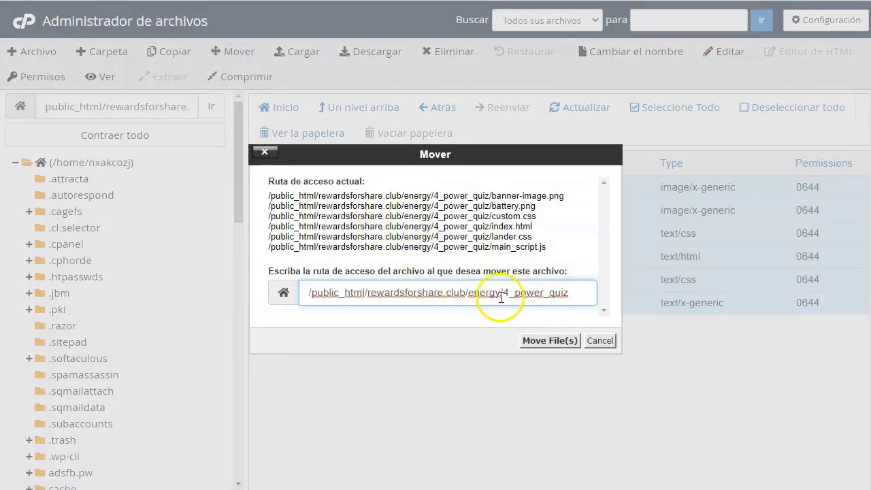
drag(501, 297, 607, 301)
key(BackSpace)
click(556, 342)
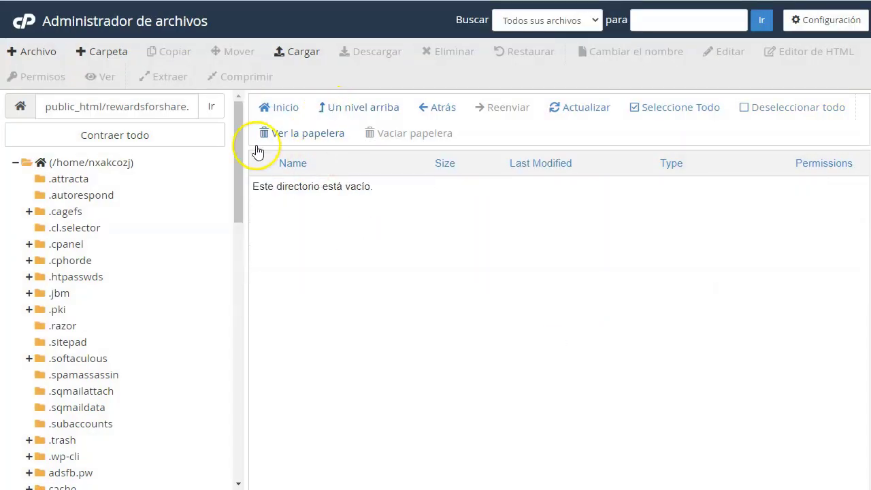
Go up to the energy folder and permanently delete the 4_power_quiz folder and 4_power_quiz.zip, bypassing the trash
click(377, 109)
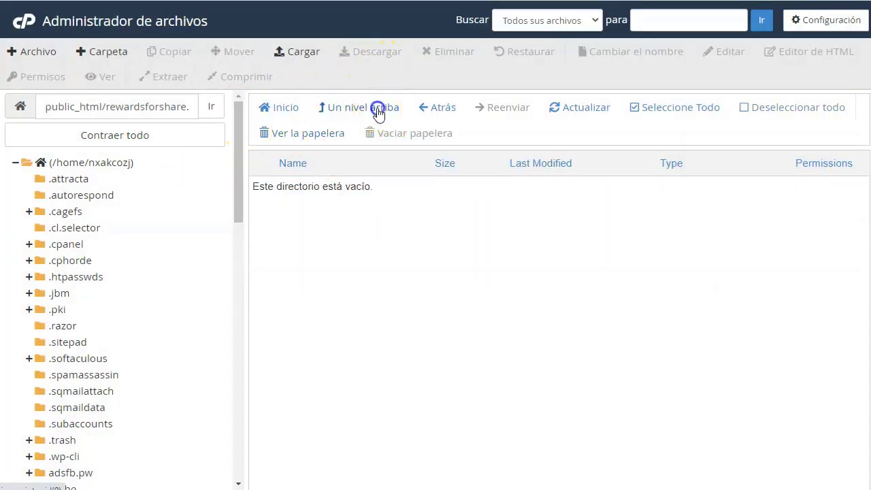
click(303, 187)
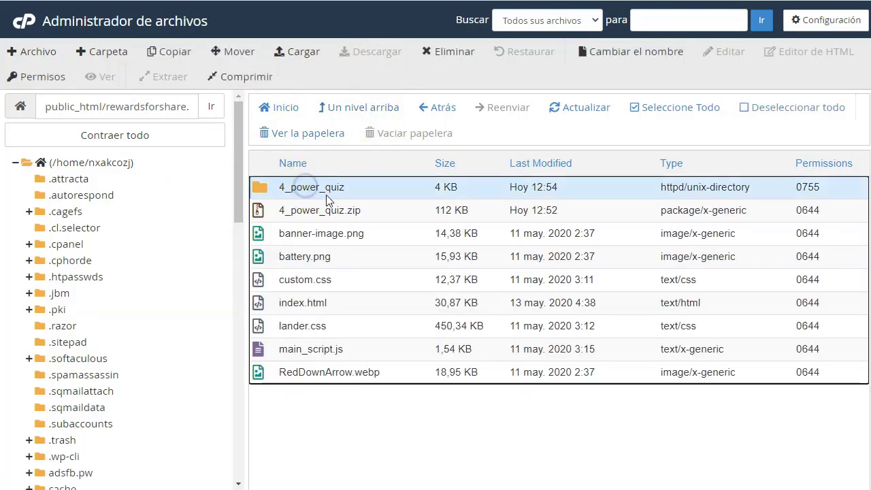
ctrl+click(331, 212)
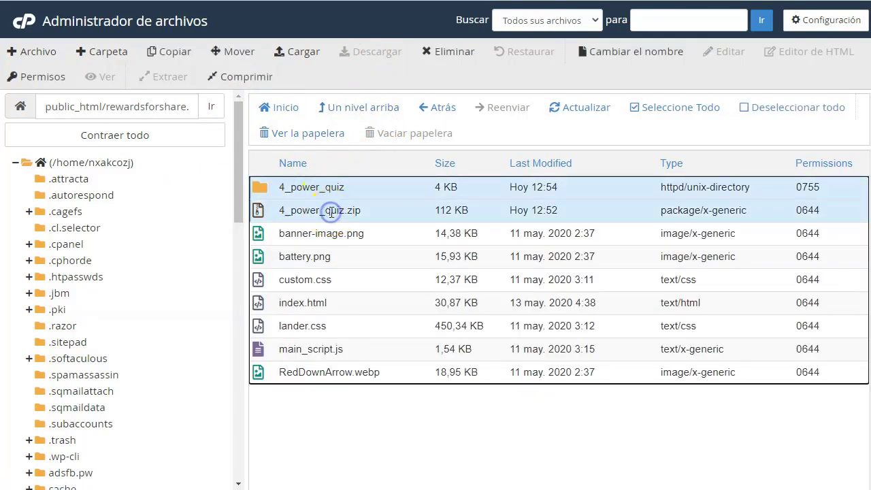
right_click(387, 209)
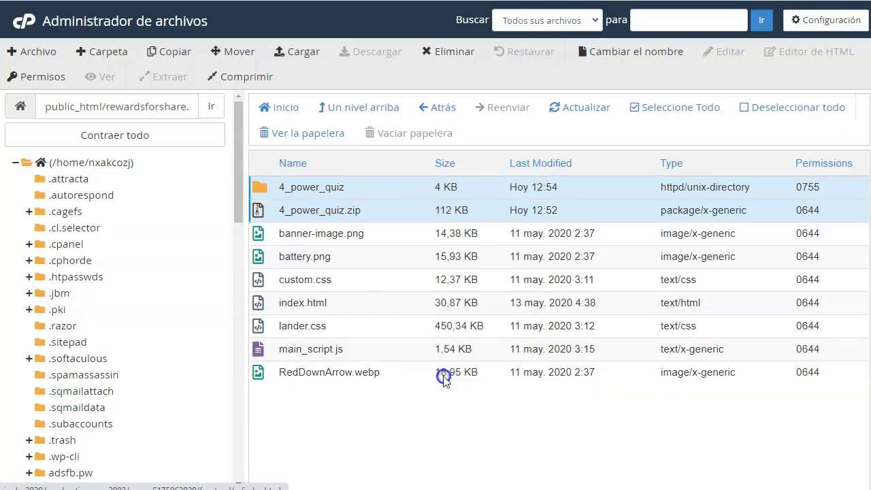
click(443, 379)
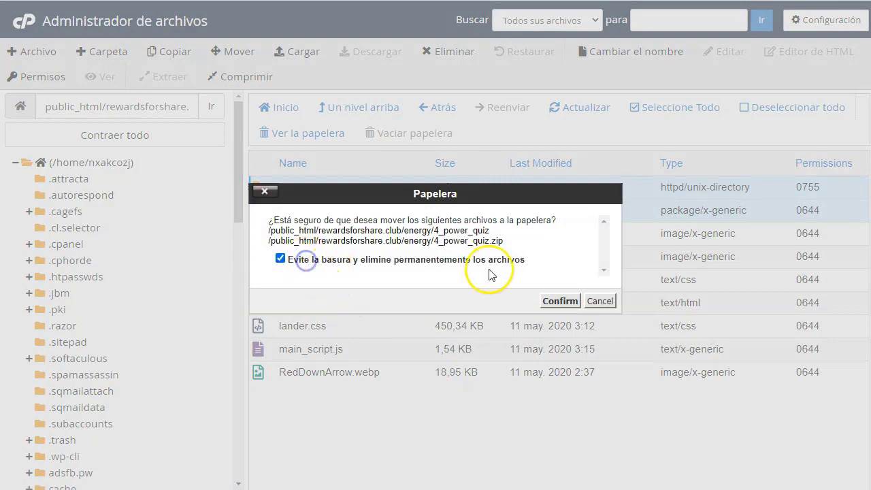
click(562, 301)
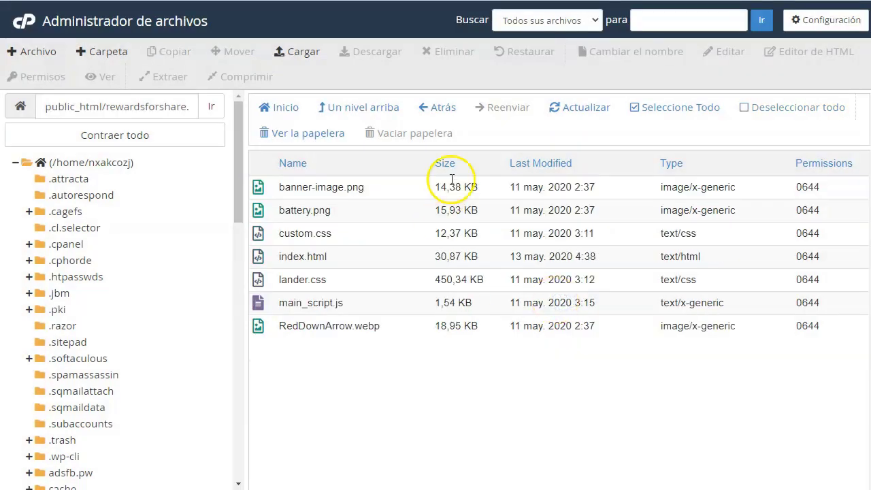
Copy rewardsforshare.club/energy from the folder path and open it in a new browser tab to check the live page
drag(107, 109, 194, 115)
right_click(173, 103)
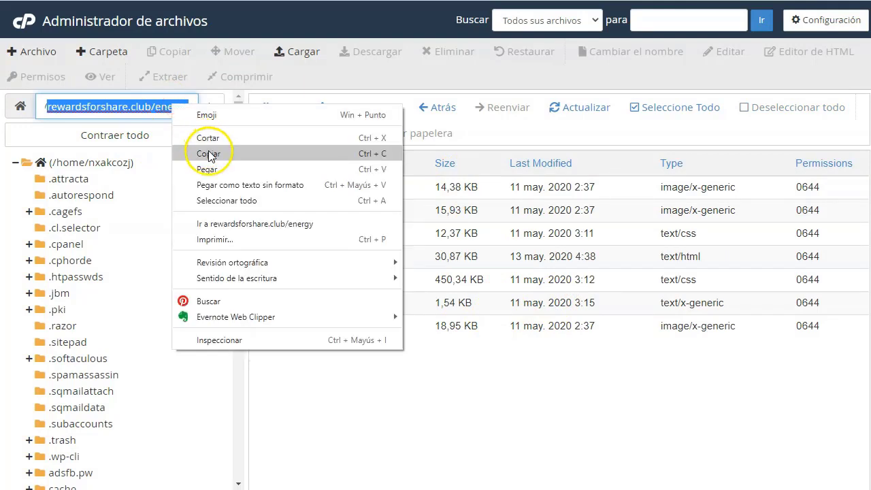
click(210, 151)
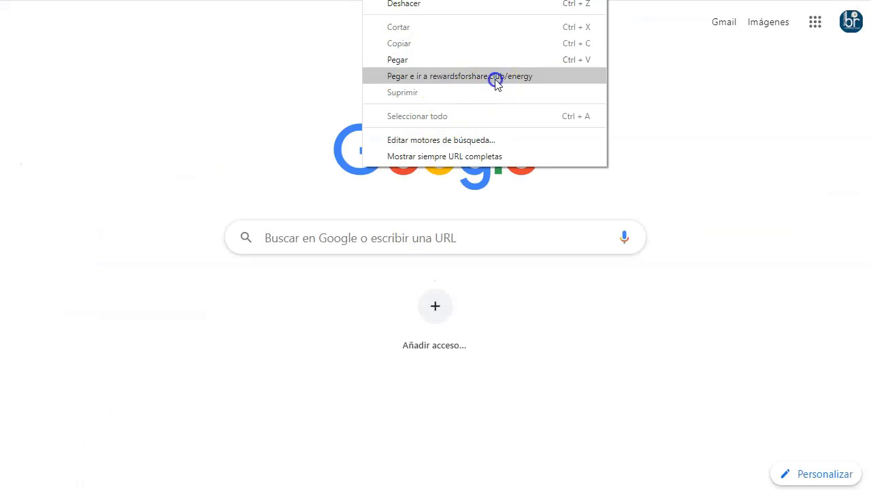
click(496, 79)
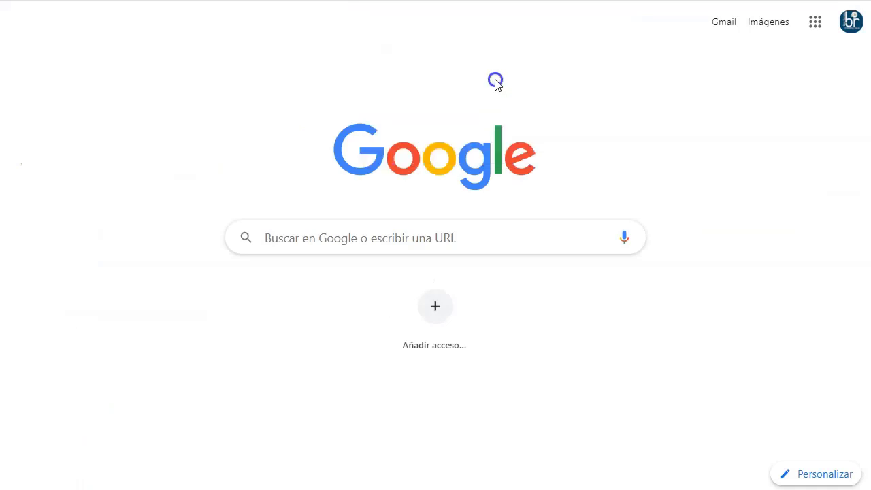